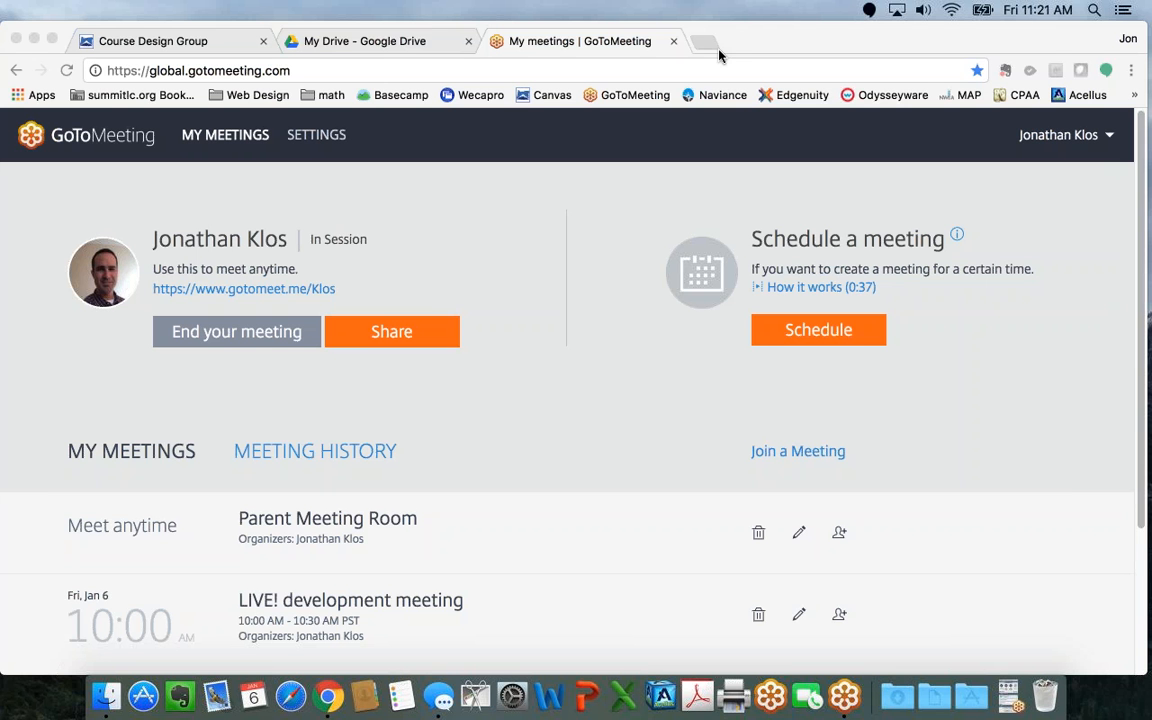
Step: Launch Camtasia 2, close its empty editor window and open the controls for a new screen recording
{"action": "left_click", "coordinate": [960, 694]}
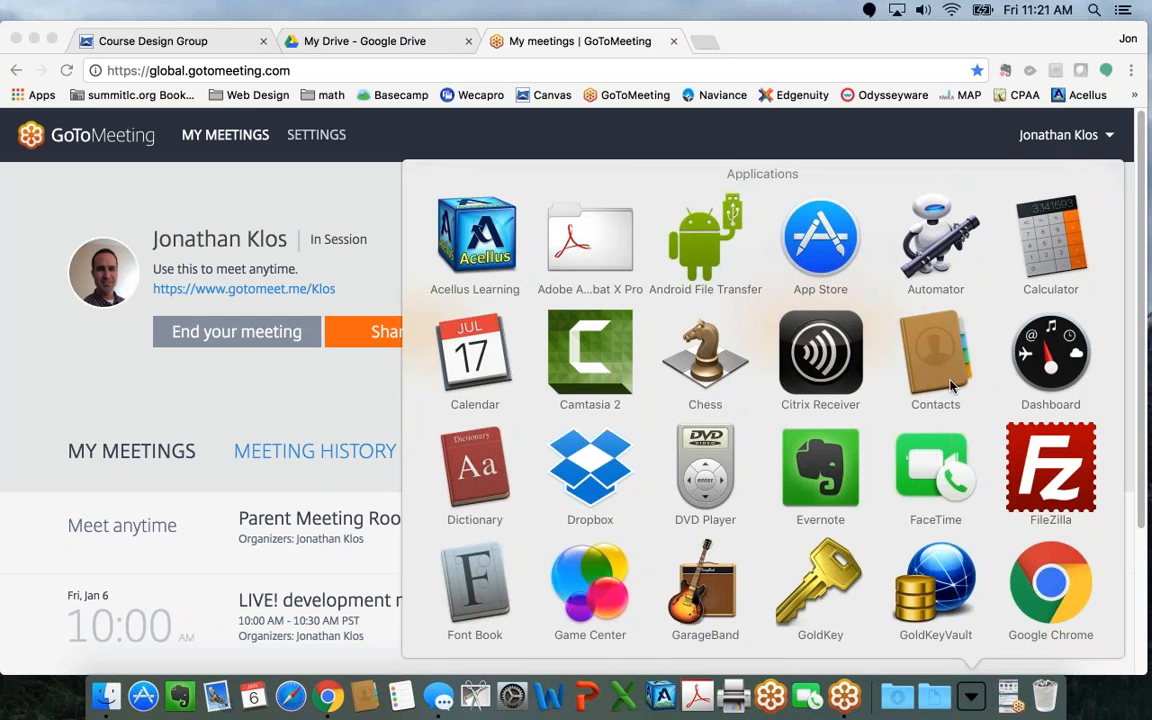
{"action": "left_click", "coordinate": [600, 368]}
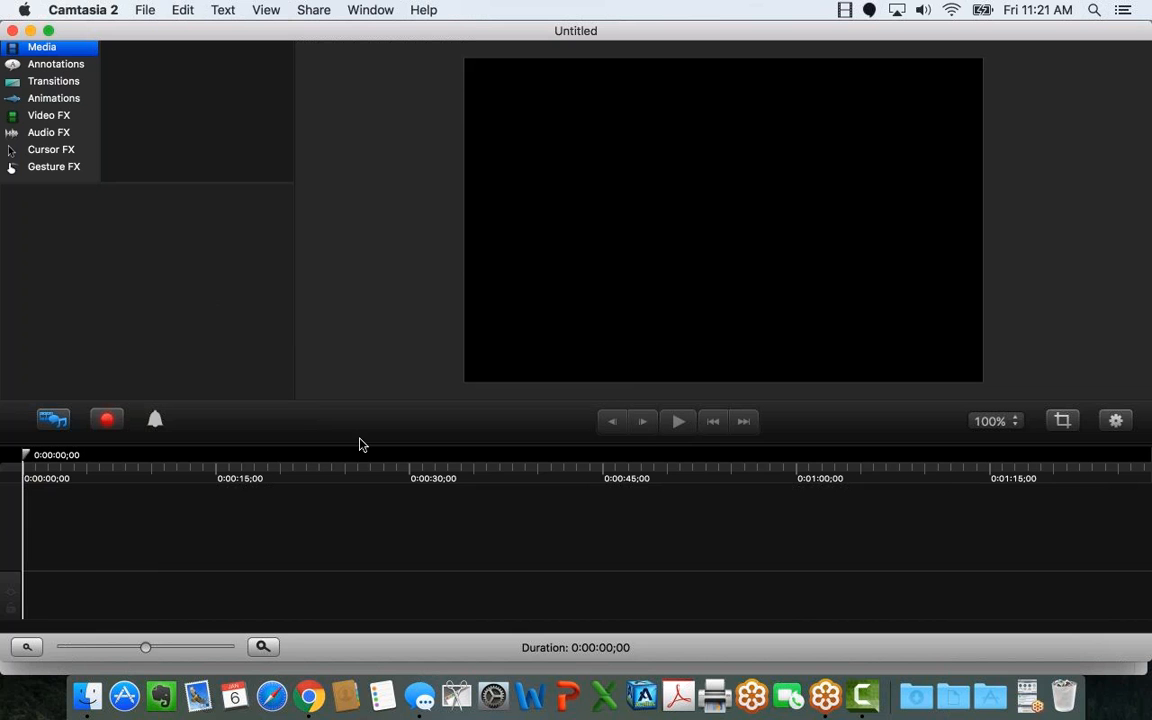
{"action": "left_click", "coordinate": [13, 31]}
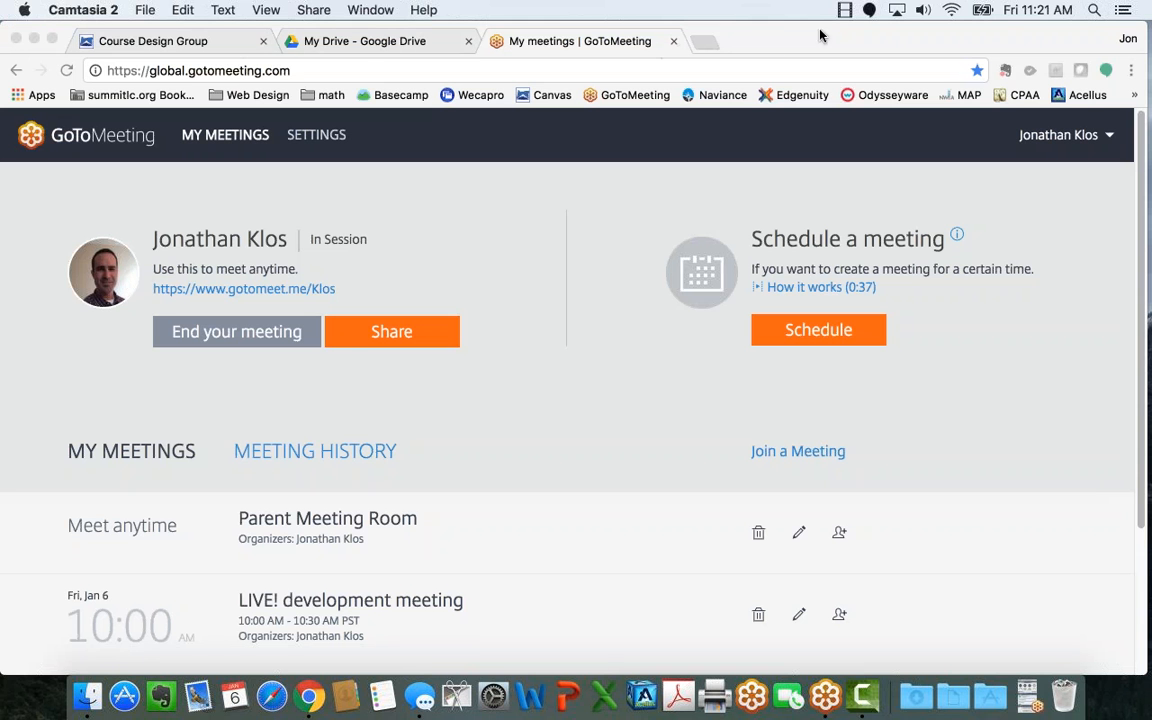
{"action": "left_click", "coordinate": [845, 10]}
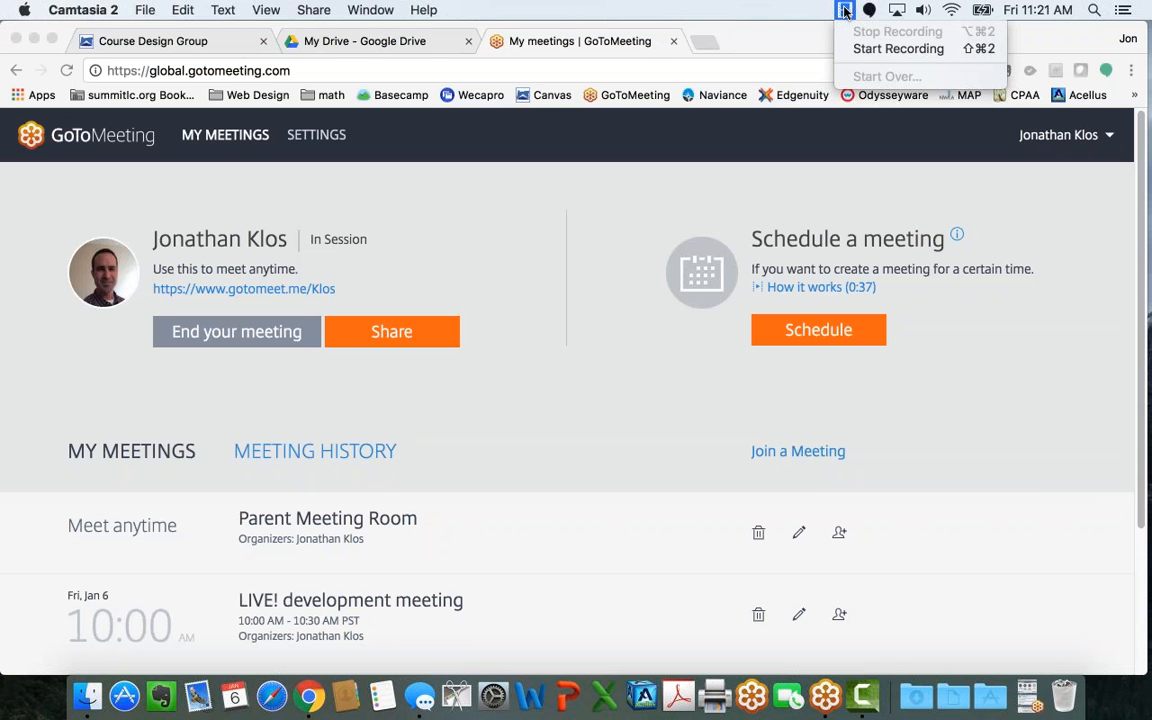
{"action": "left_click", "coordinate": [868, 52]}
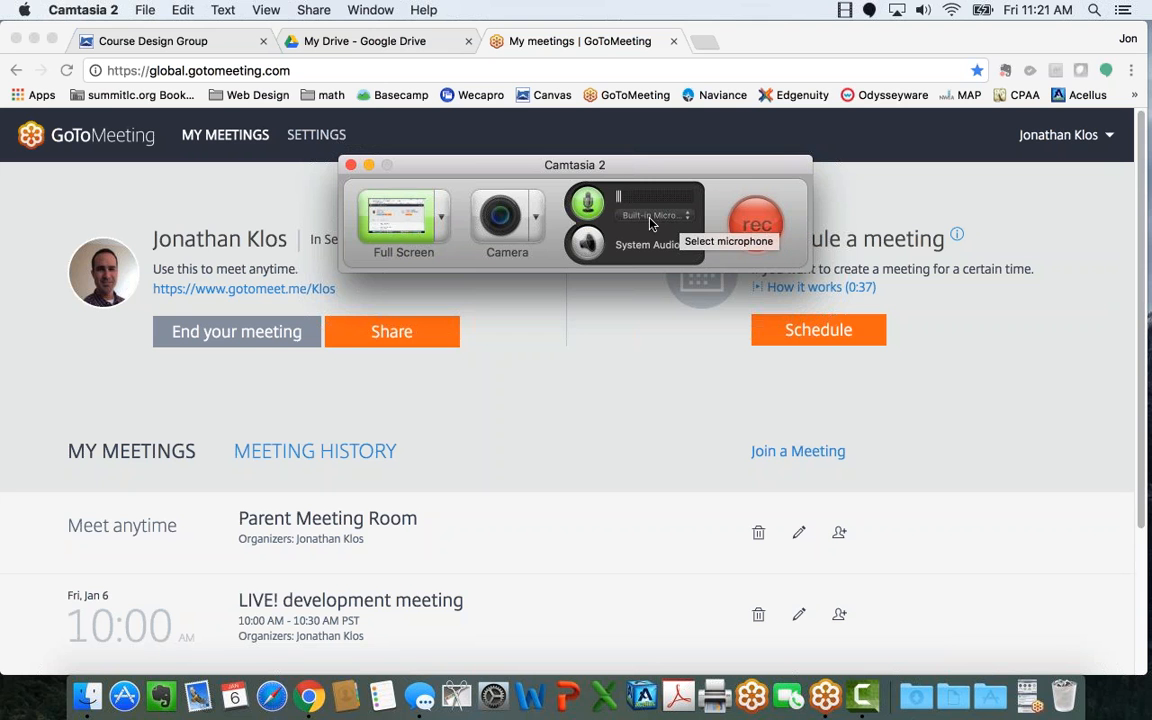
Step: Turn the camera on to preview its picture and switch it back off
{"action": "left_click", "coordinate": [502, 236]}
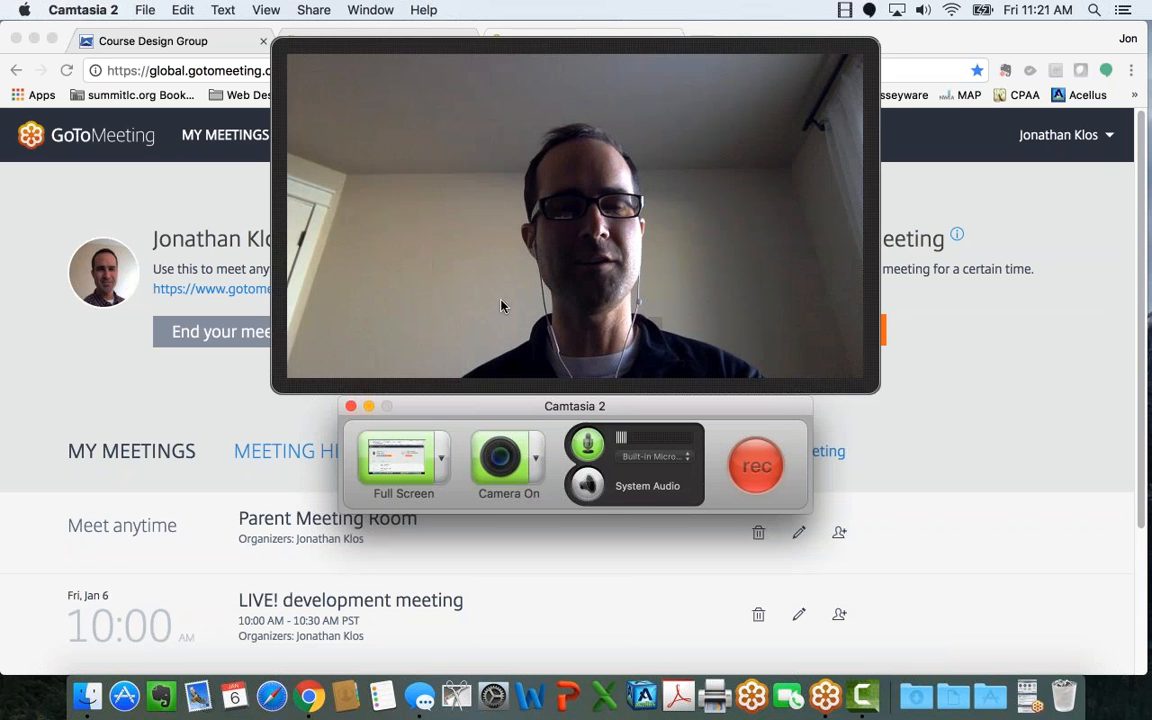
{"action": "left_click", "coordinate": [489, 456]}
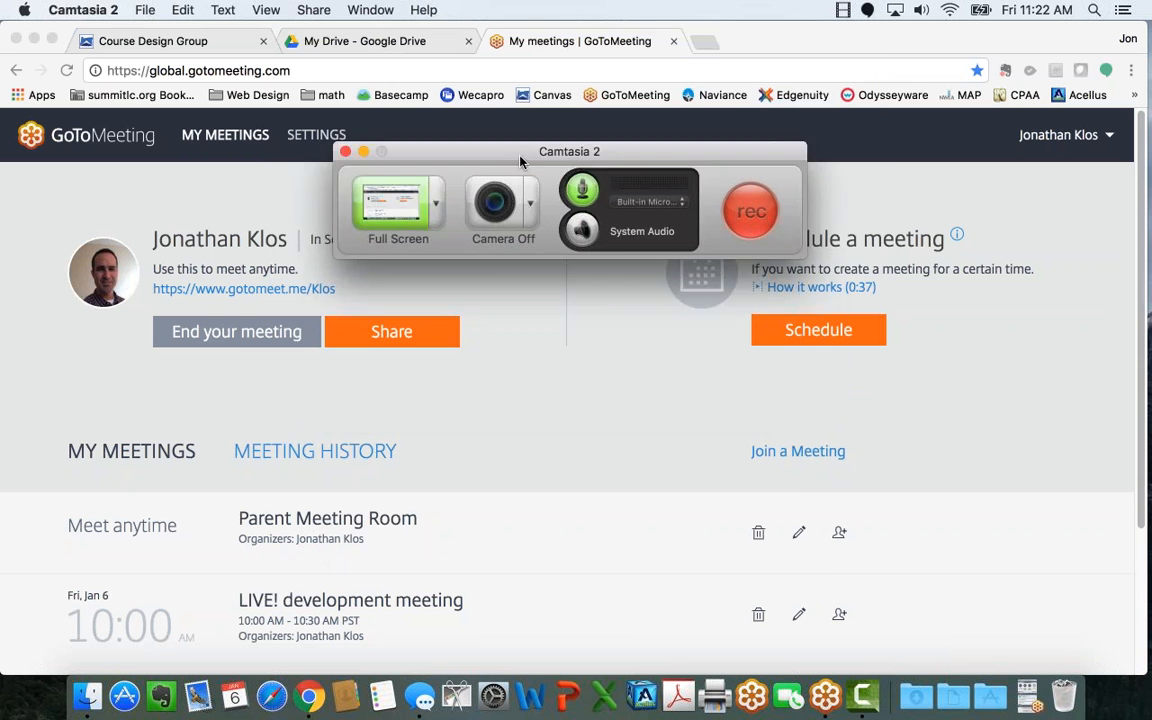
{"action": "left_click_drag", "start_coordinate": [520, 160], "coordinate": [563, 148]}
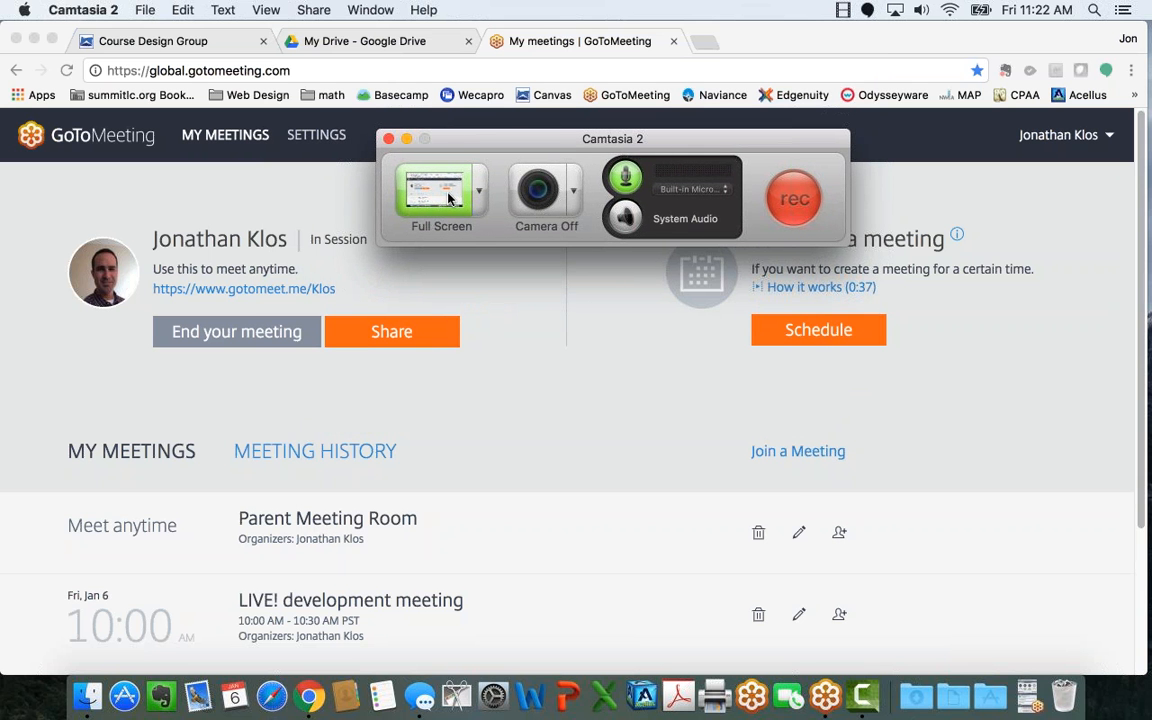
Step: Choose the full-screen Color LCD display as the recording source and start recording
{"action": "left_click", "coordinate": [479, 190]}
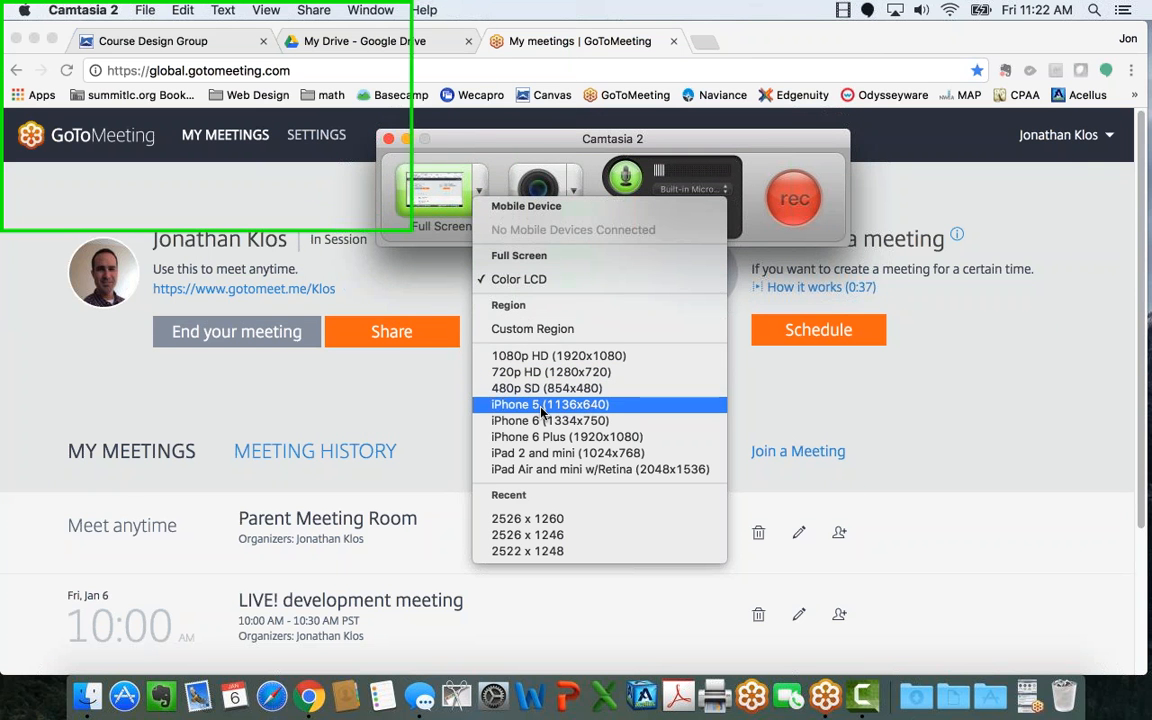
{"action": "left_click", "coordinate": [537, 287]}
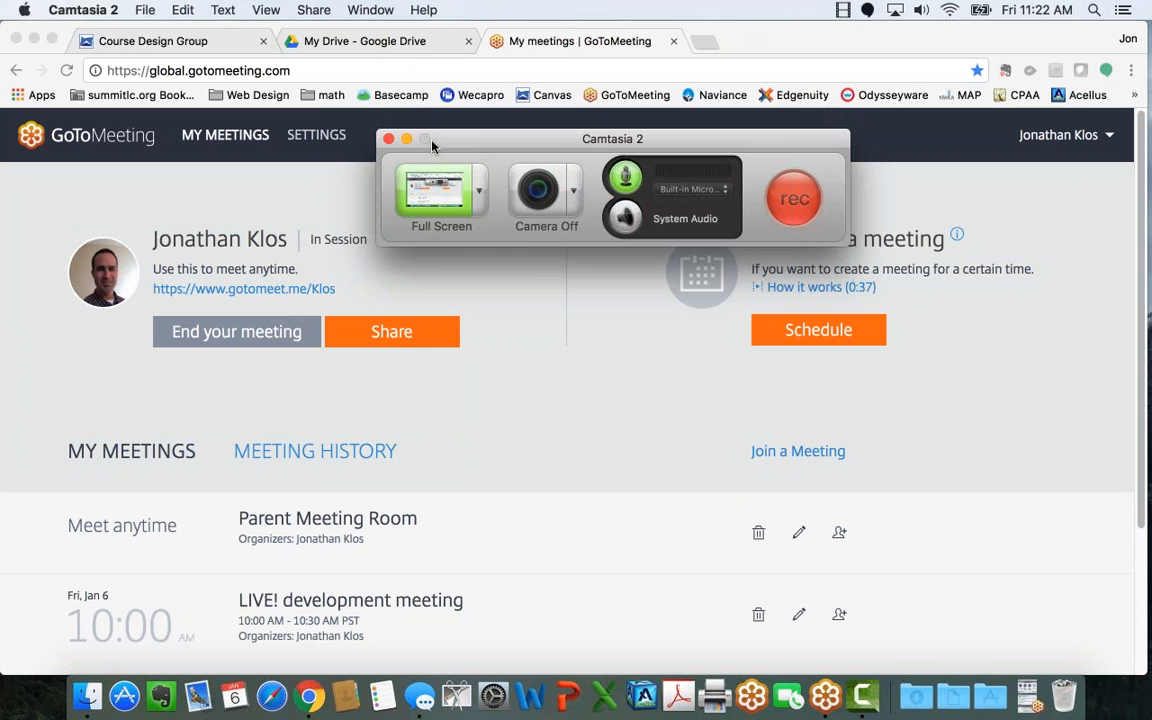
{"action": "left_click_drag", "start_coordinate": [450, 138], "coordinate": [432, 144]}
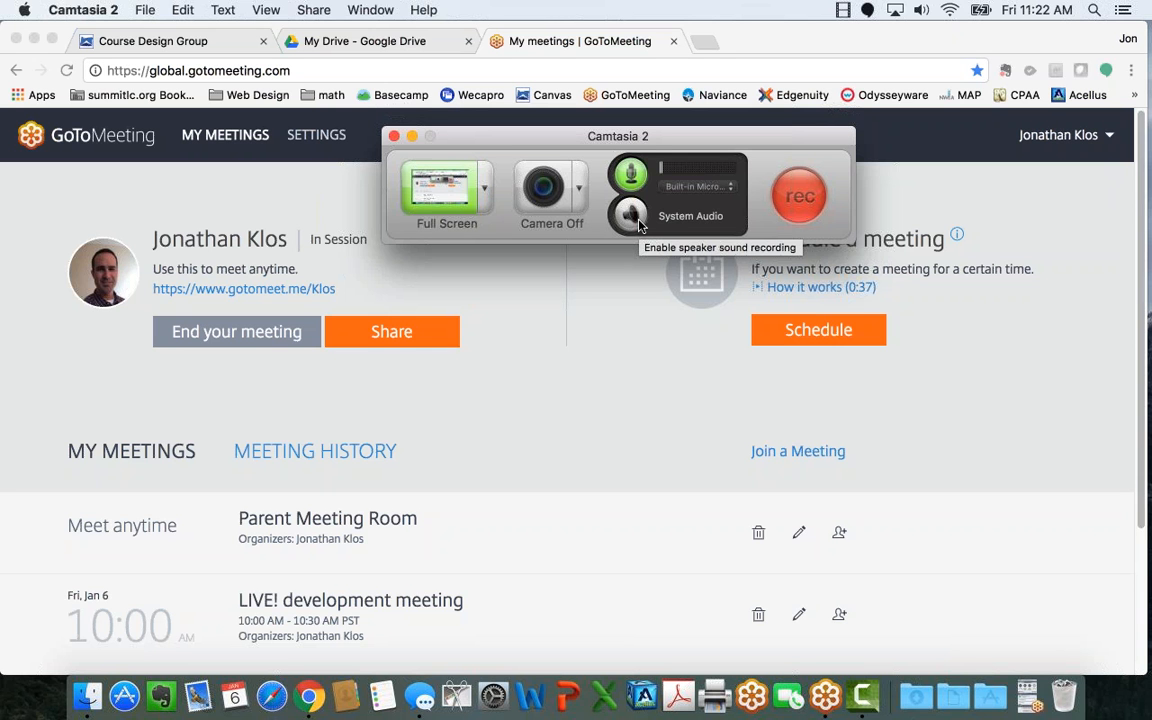
{"action": "left_click_drag", "start_coordinate": [644, 143], "coordinate": [645, 145]}
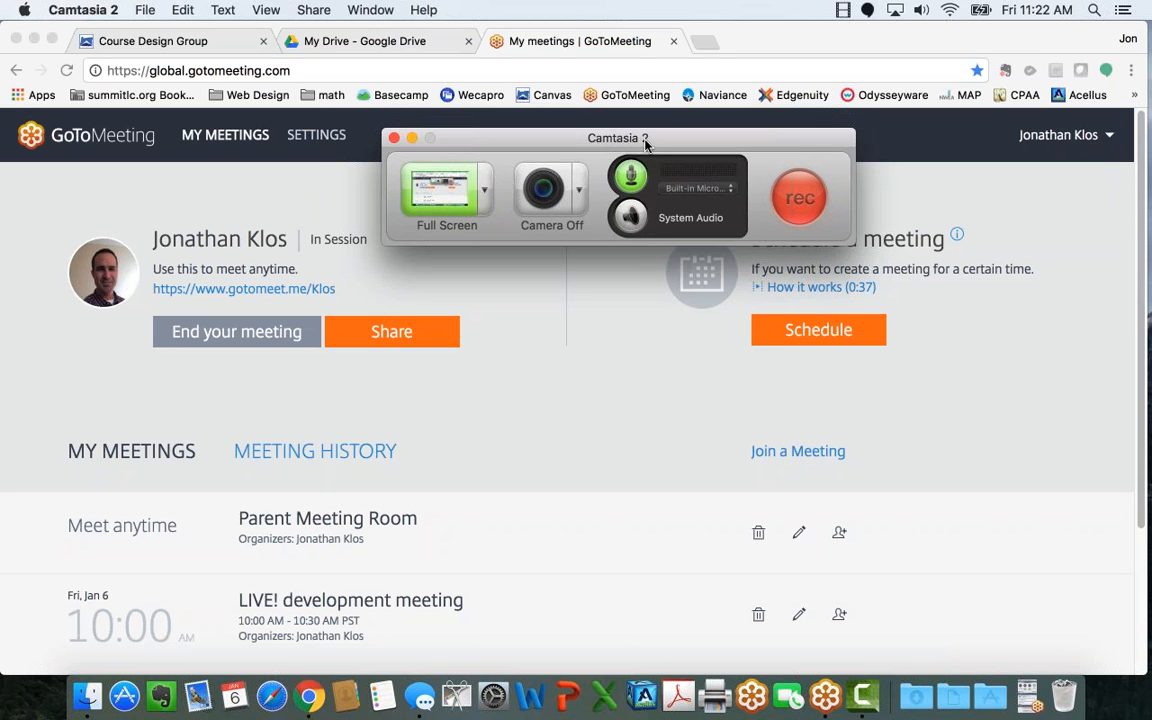
{"action": "left_click", "coordinate": [795, 203]}
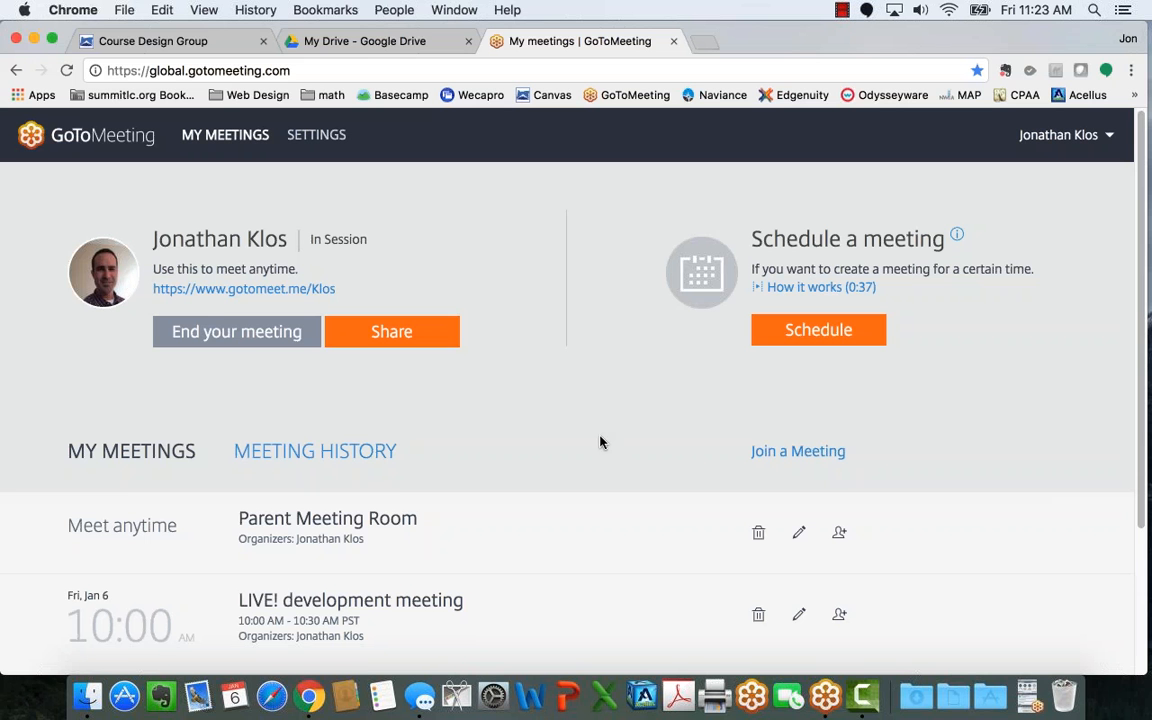
Step: Draw several freehand pen strokes over the GoToMeeting page using the meeting's on-screen drawing tool
{"action": "left_click", "coordinate": [1025, 706]}
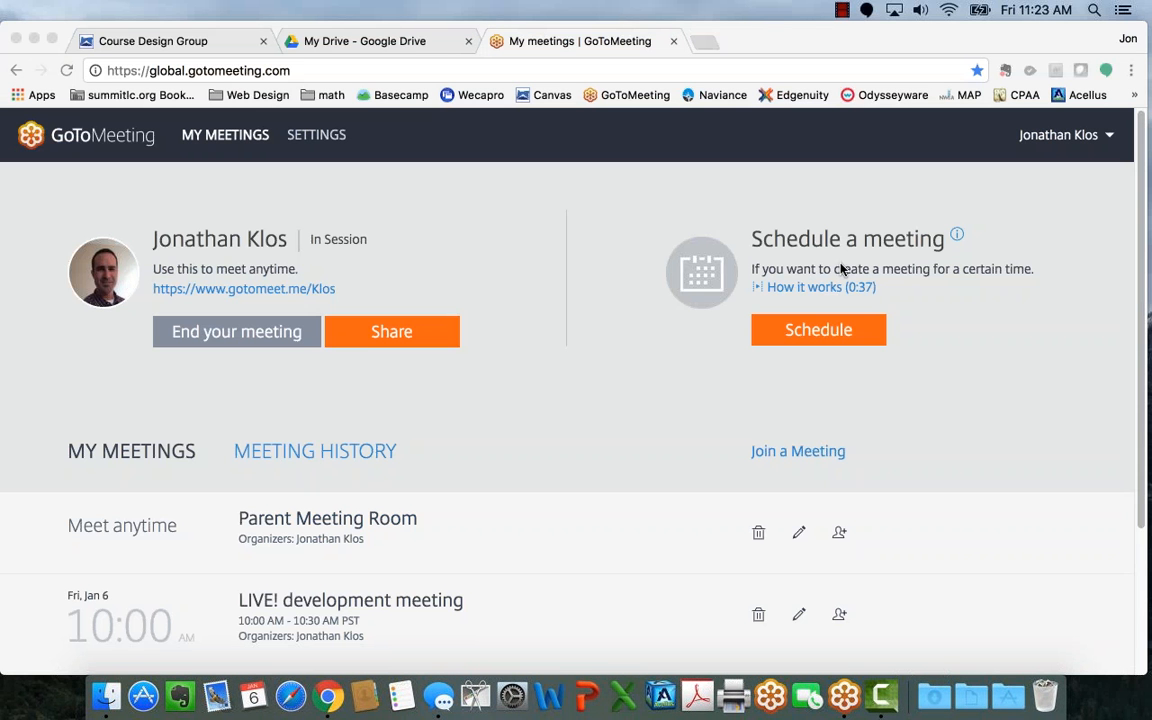
{"action": "left_click_drag", "start_coordinate": [499, 244], "coordinate": [597, 440]}
{"action": "mouse_move", "coordinate": [600, 172]}
{"action": "left_mouse_down"}
{"action": "mouse_move", "coordinate": [465, 175]}
{"action": "mouse_move", "coordinate": [300, 340]}
{"action": "left_mouse_up"}
{"action": "mouse_move", "coordinate": [432, 380]}
{"action": "left_mouse_down"}
{"action": "mouse_move", "coordinate": [330, 326]}
{"action": "mouse_move", "coordinate": [390, 505]}
{"action": "left_mouse_up"}
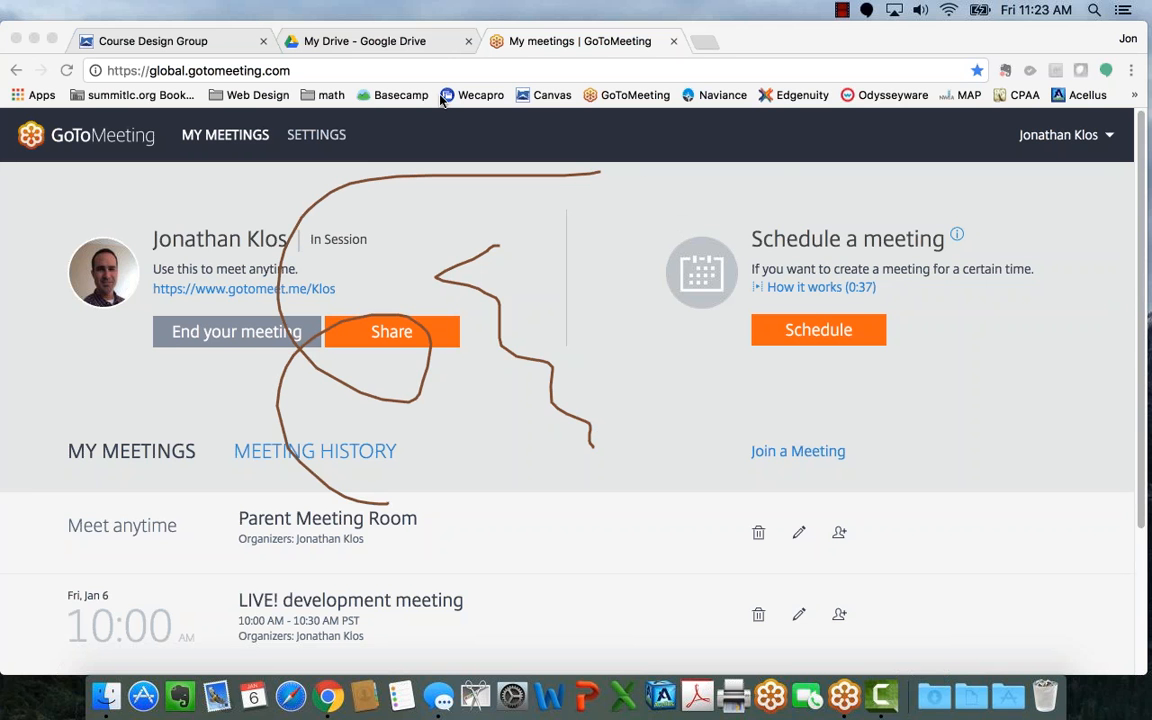
Step: Create a new Google Docs document from My Drive and enter "STudent will write your answers here"
{"action": "left_click", "coordinate": [380, 41]}
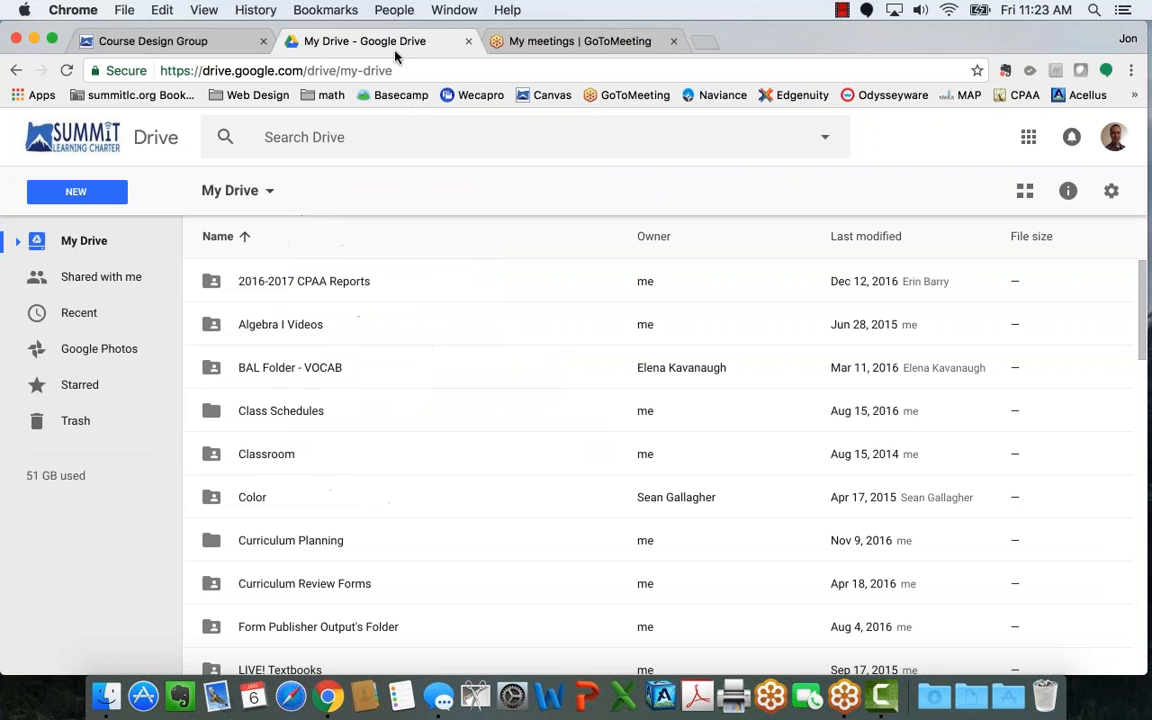
{"action": "left_click", "coordinate": [106, 187]}
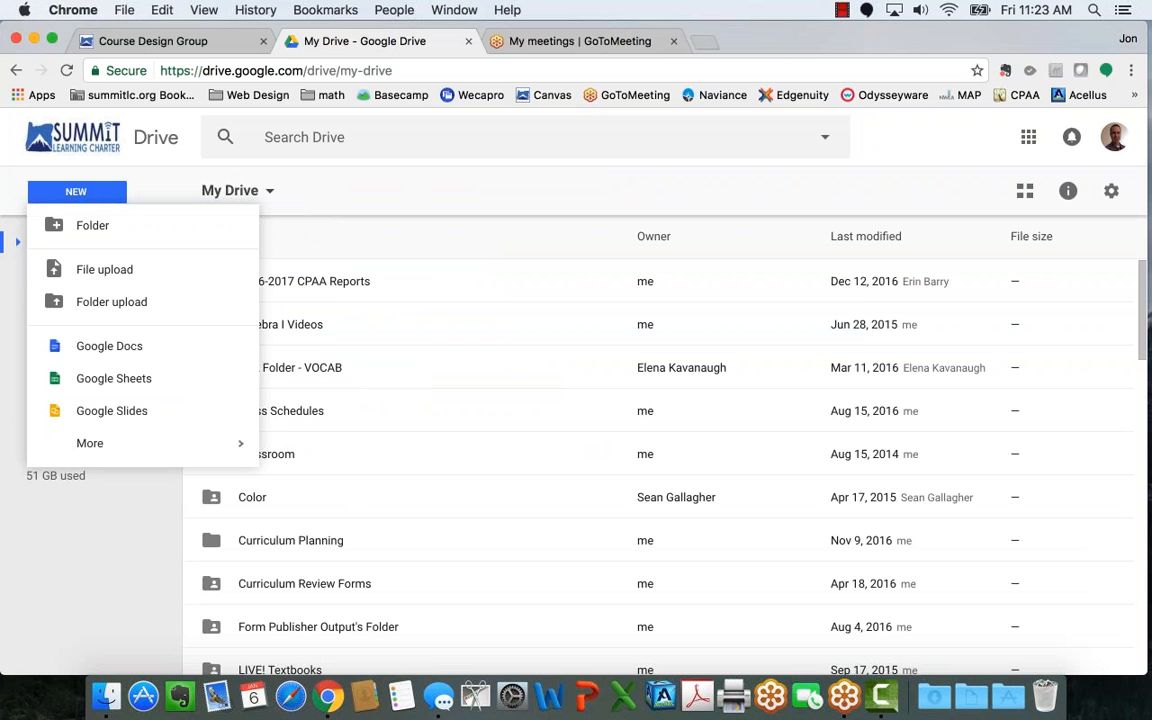
{"action": "left_click", "coordinate": [131, 353]}
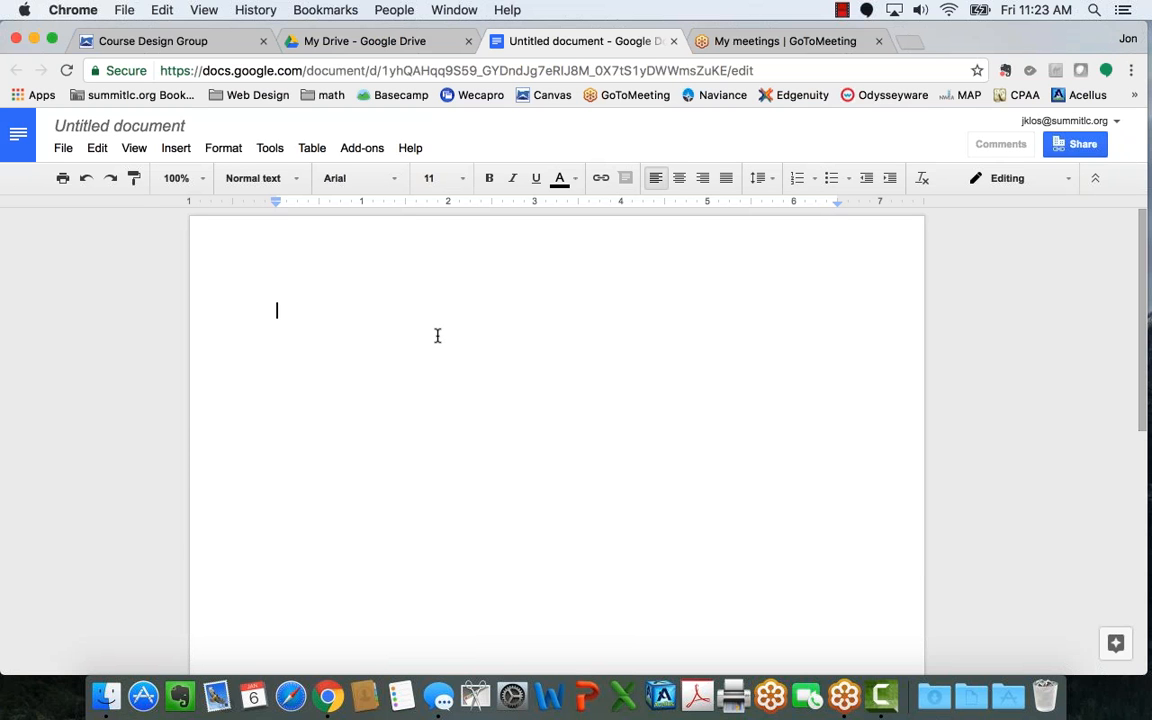
{"action": "type", "text": "STudent will write your answers"}
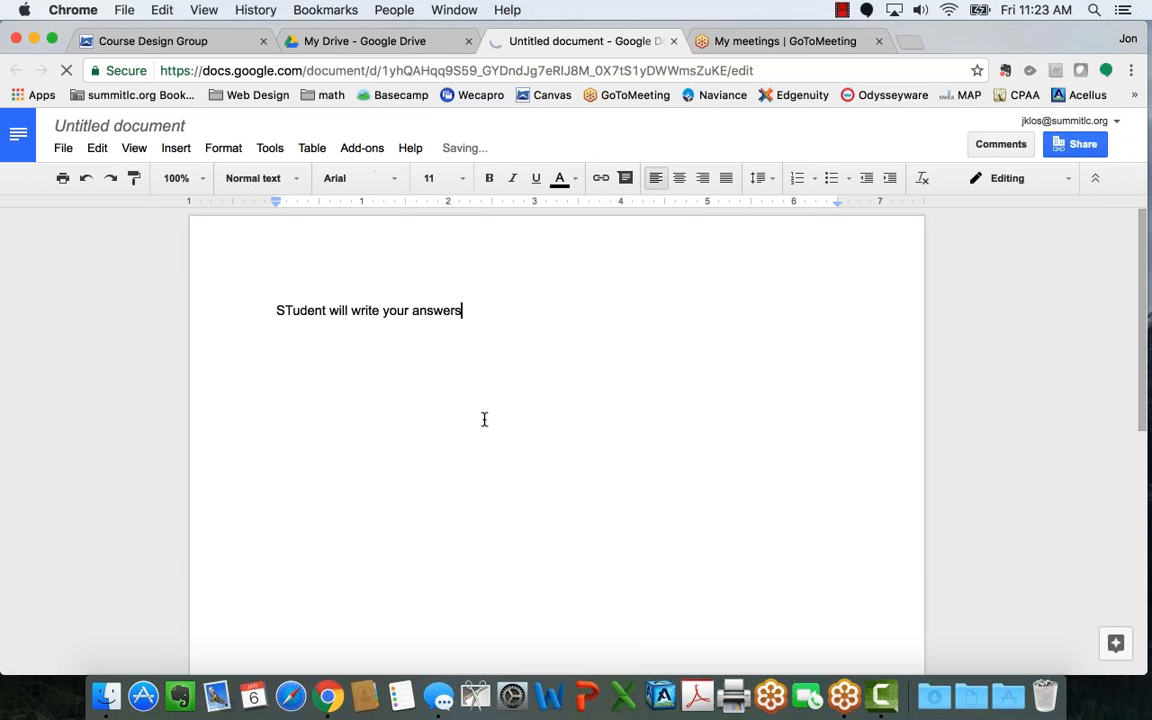
{"action": "type", "text": " here"}
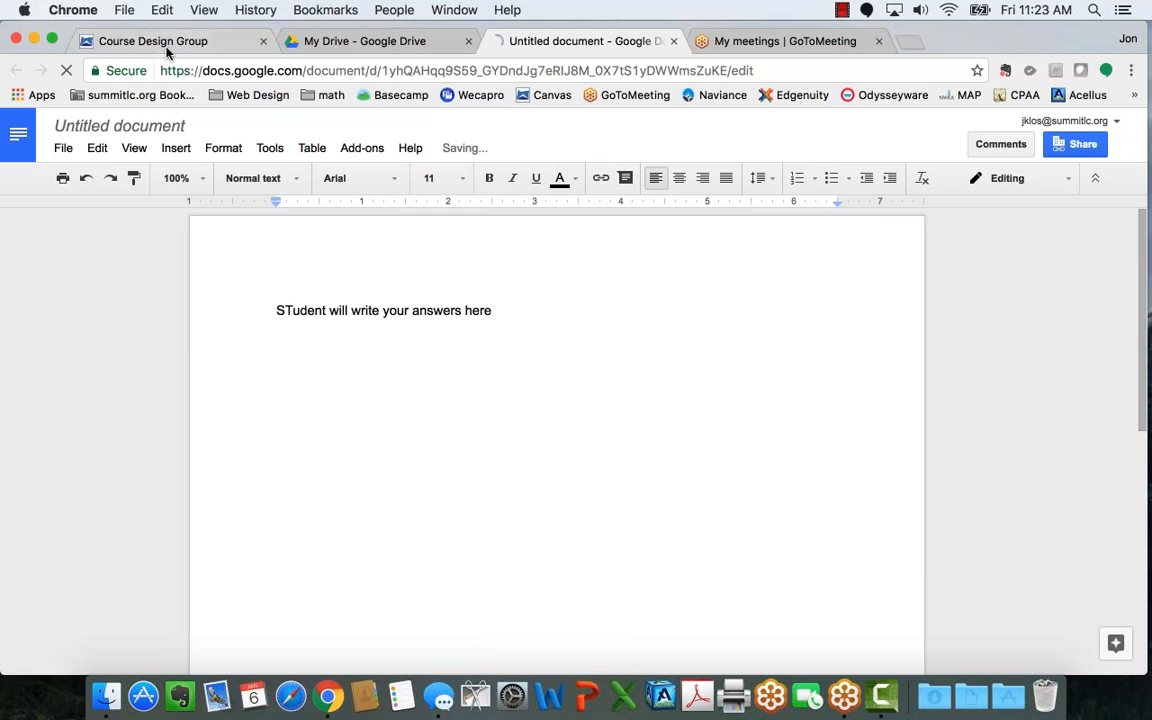
Step: Show the Course Design Group page in Canvas and stop the screen recording
{"action": "left_click", "coordinate": [167, 43]}
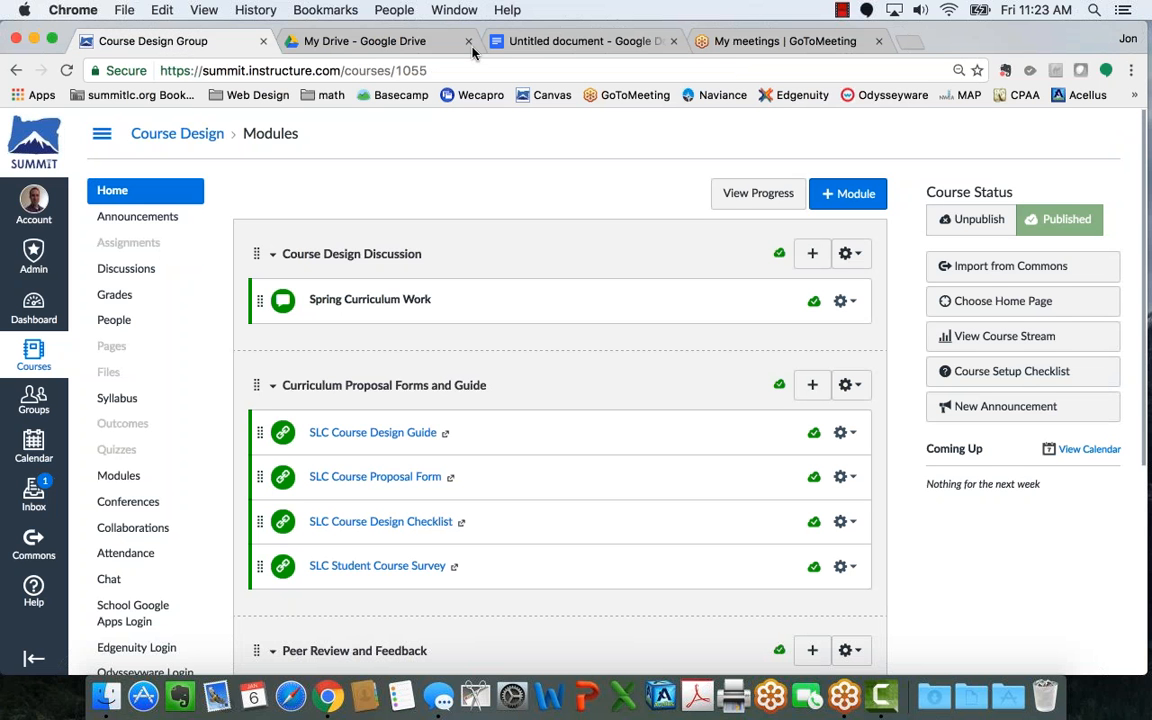
{"action": "left_click", "coordinate": [840, 11]}
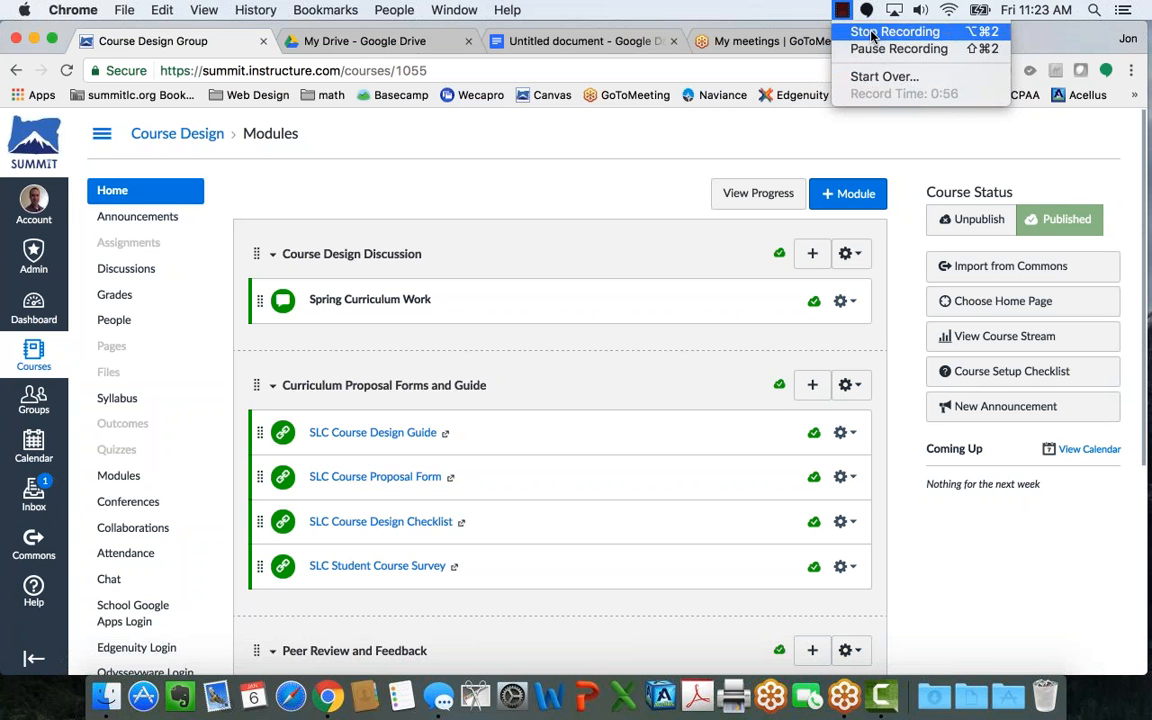
{"action": "left_click", "coordinate": [873, 33]}
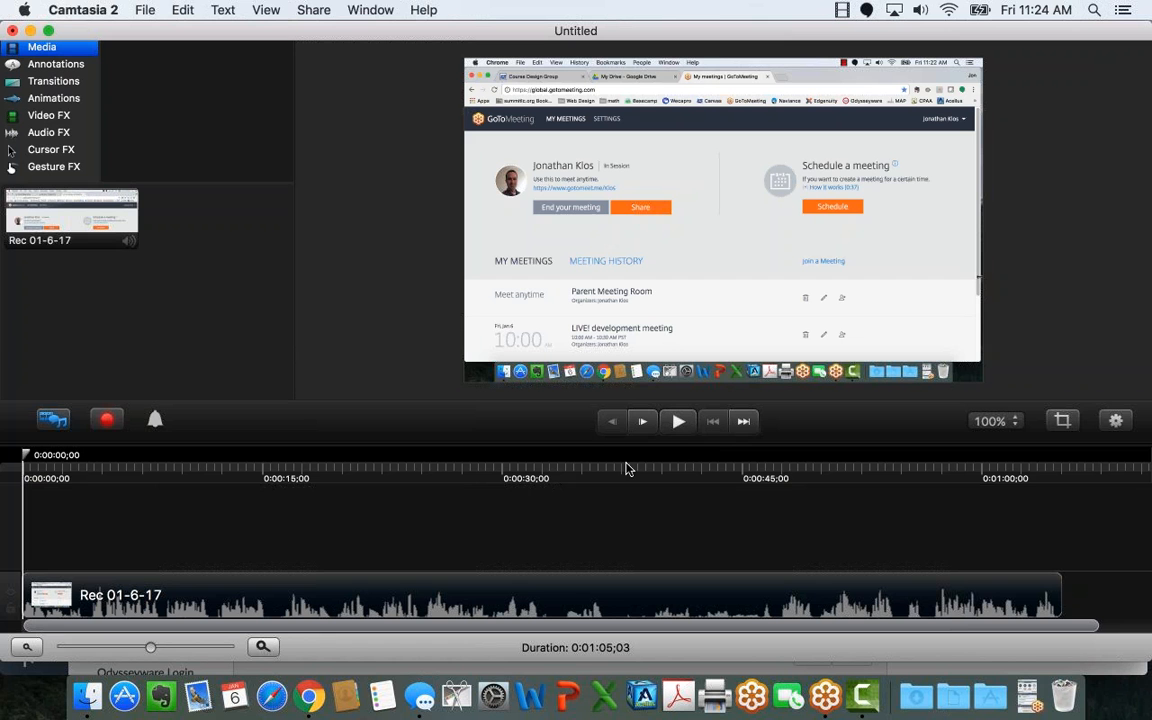
Step: Play back the first seconds of the recording and return the playhead to the beginning of the timeline
{"action": "left_click", "coordinate": [678, 421]}
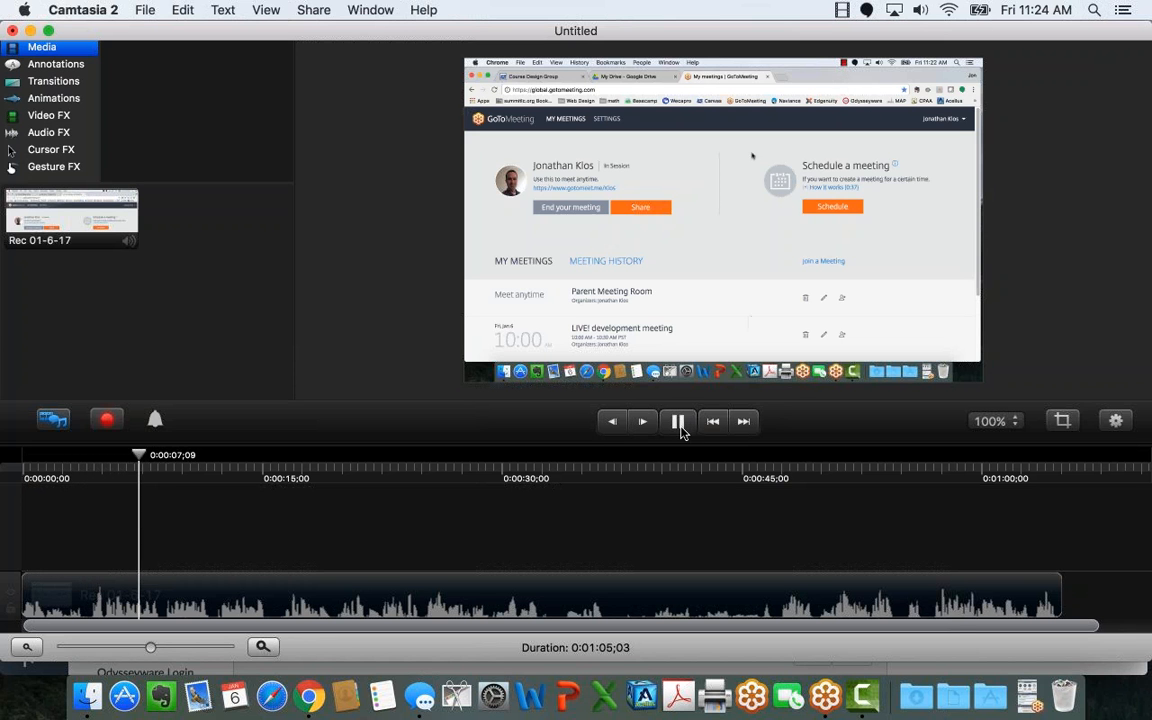
{"action": "left_click", "coordinate": [679, 426]}
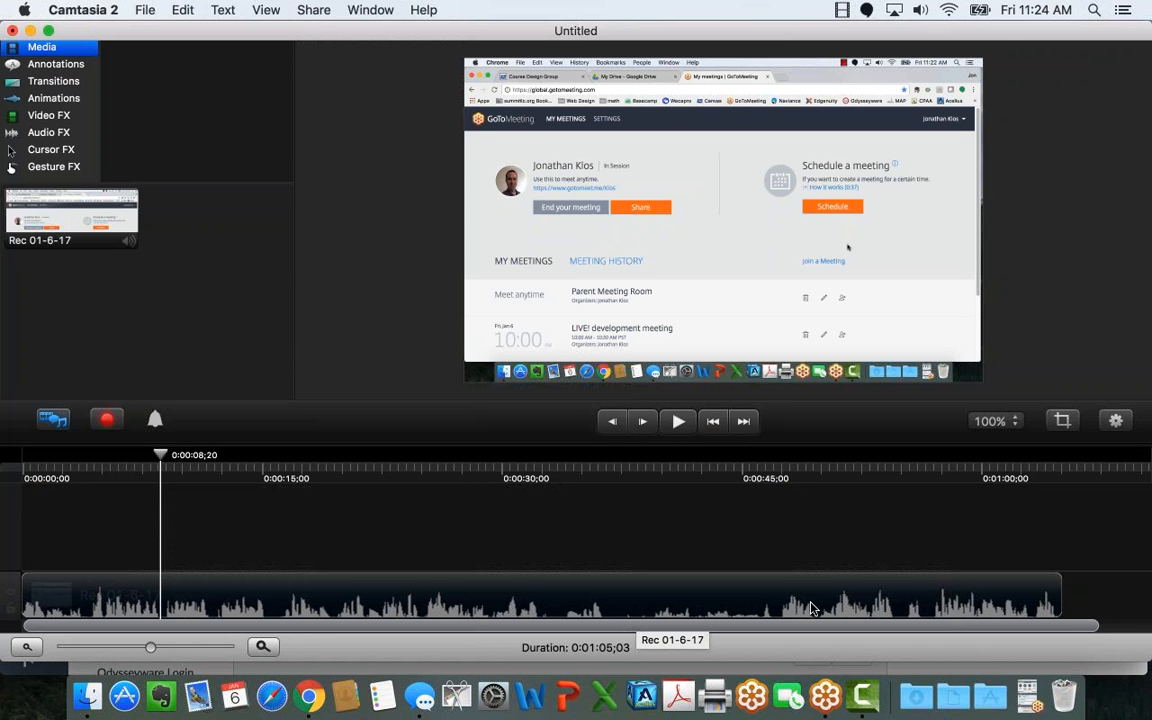
{"action": "left_click_drag", "start_coordinate": [162, 457], "coordinate": [25, 468]}
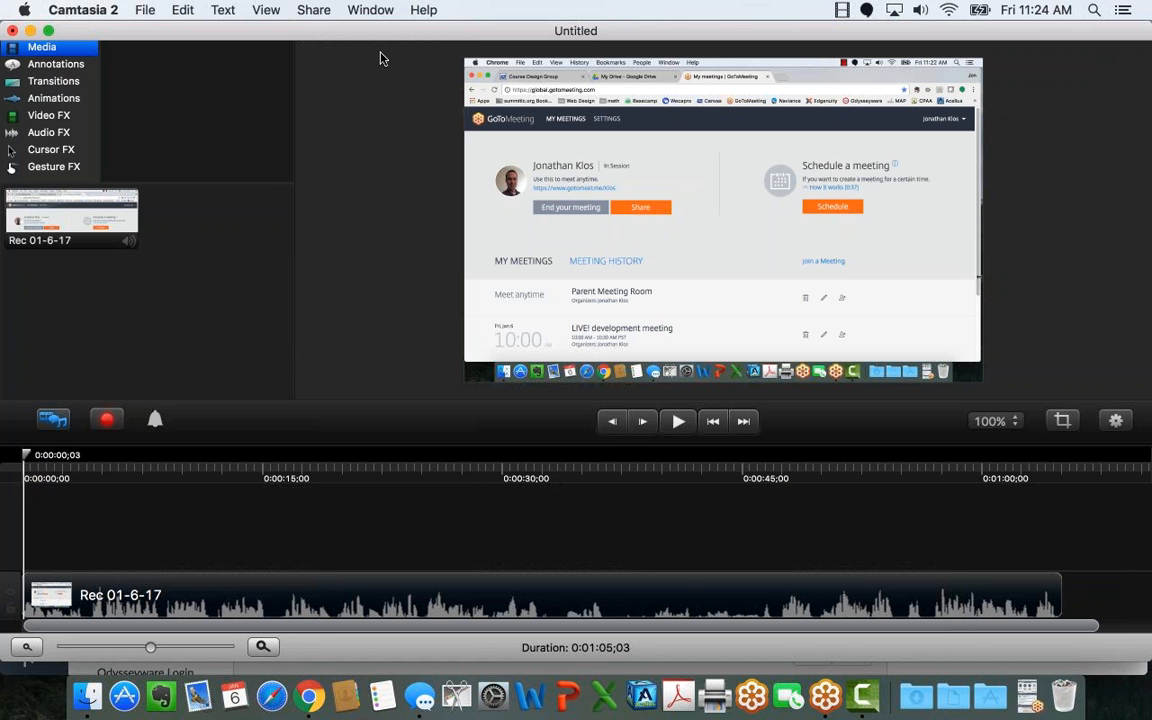
{"action": "left_click", "coordinate": [314, 9]}
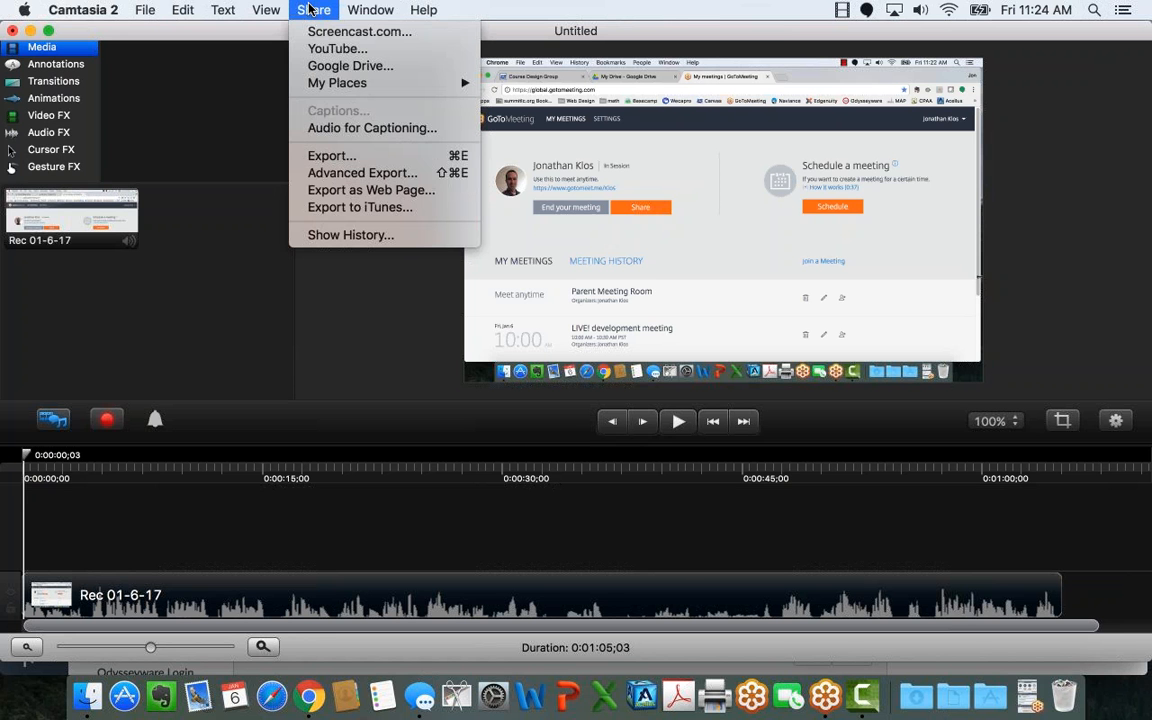
{"action": "left_click", "coordinate": [336, 160]}
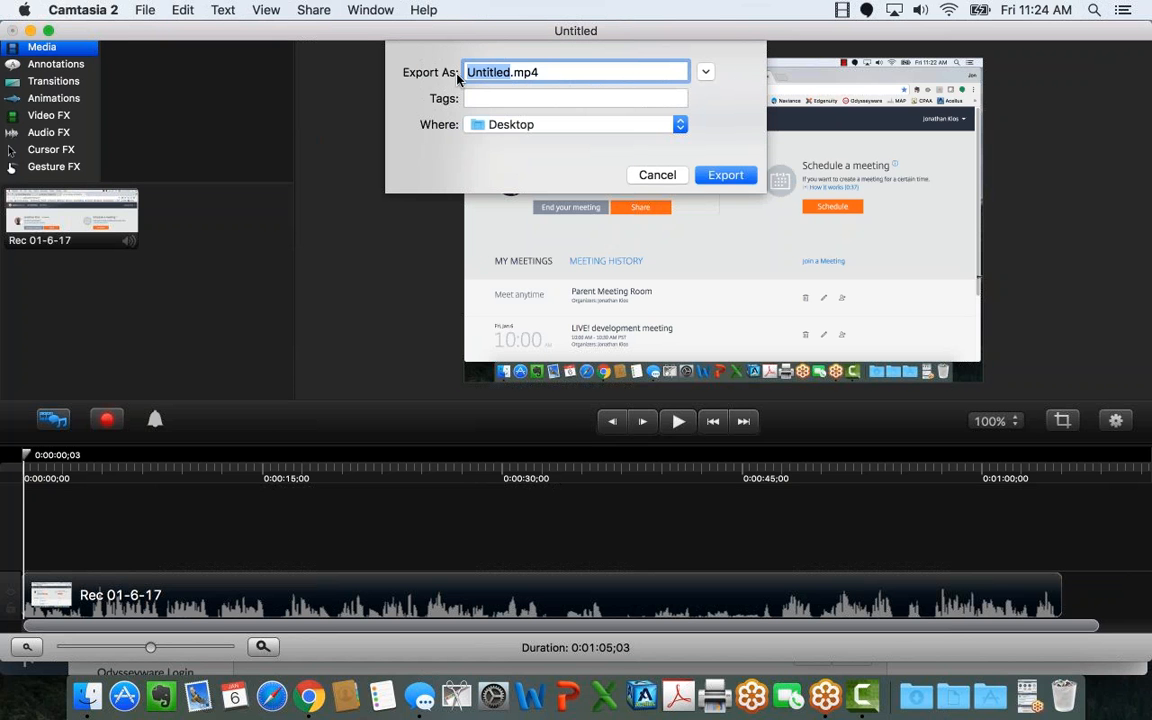
{"action": "type", "text": "Test File"}
{"action": "left_click", "coordinate": [652, 177]}
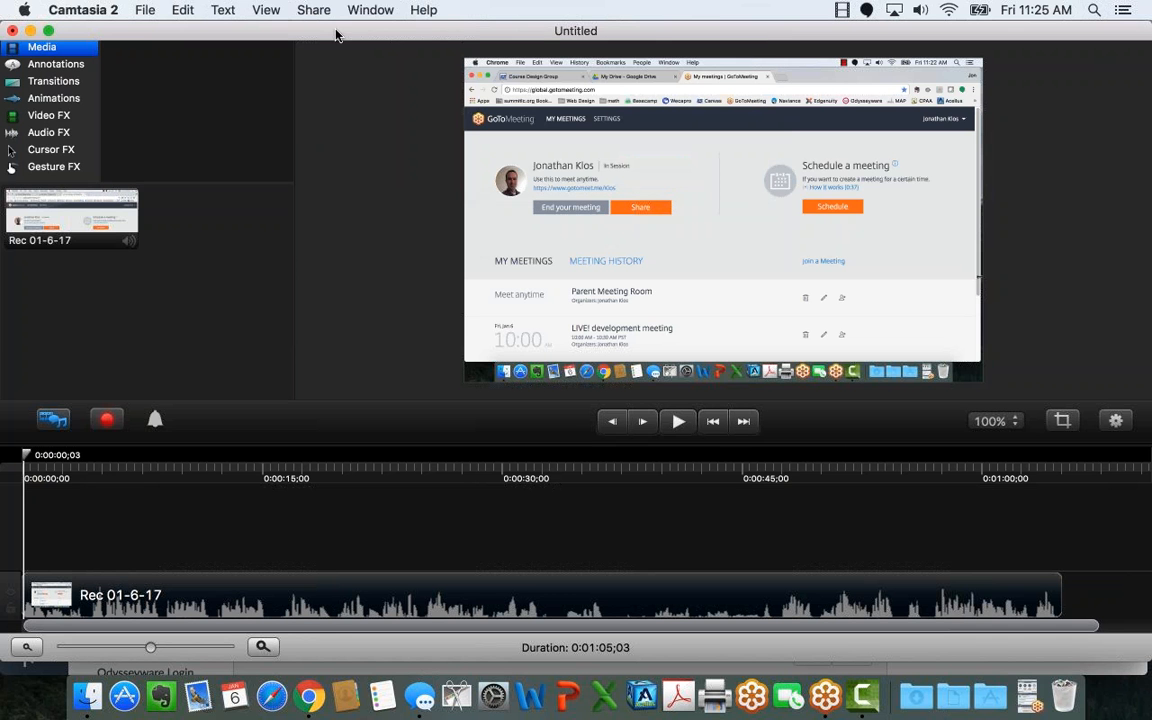
{"action": "left_click", "coordinate": [313, 10]}
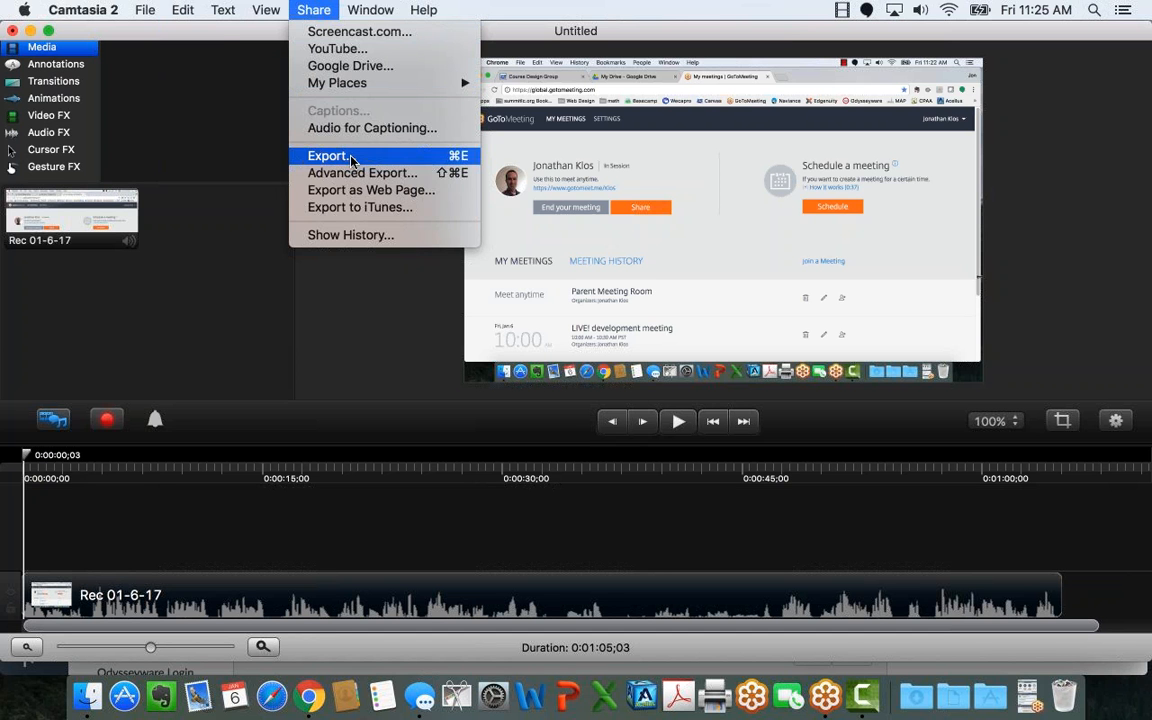
{"action": "left_click", "coordinate": [221, 36]}
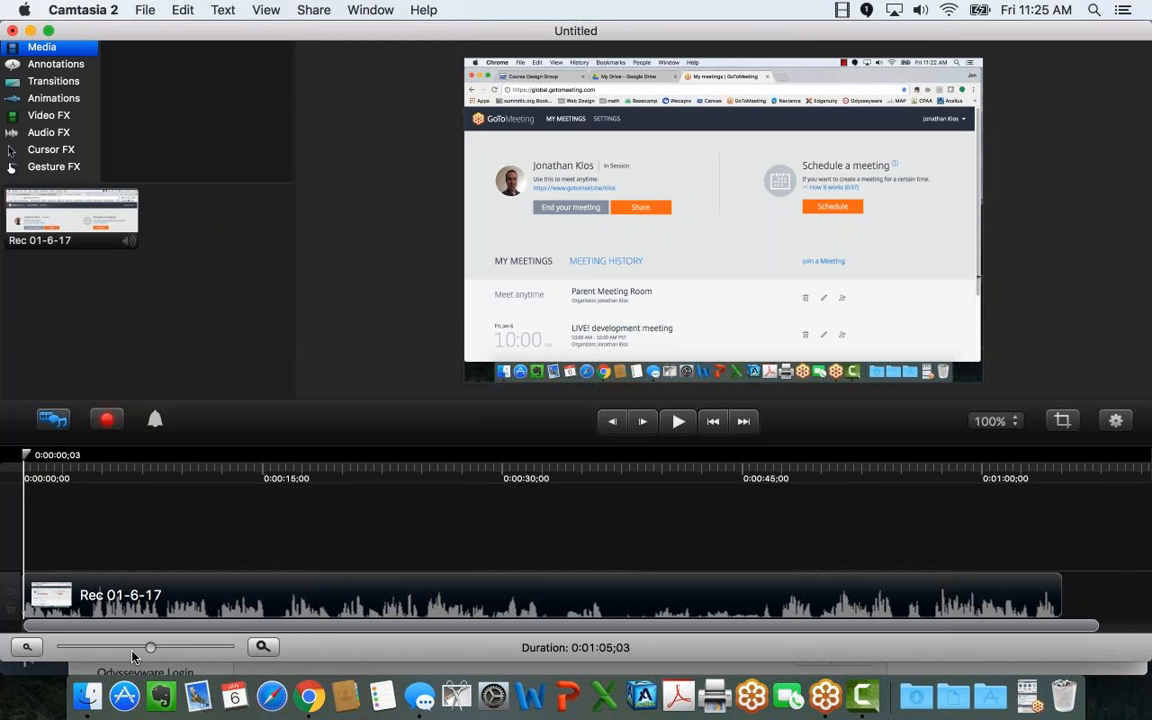
Step: Split the Rec 01-6-17 clip on the timeline at 0:00:04;04
{"action": "left_click_drag", "start_coordinate": [150, 651], "coordinate": [93, 630]}
{"action": "left_click", "coordinate": [28, 457]}
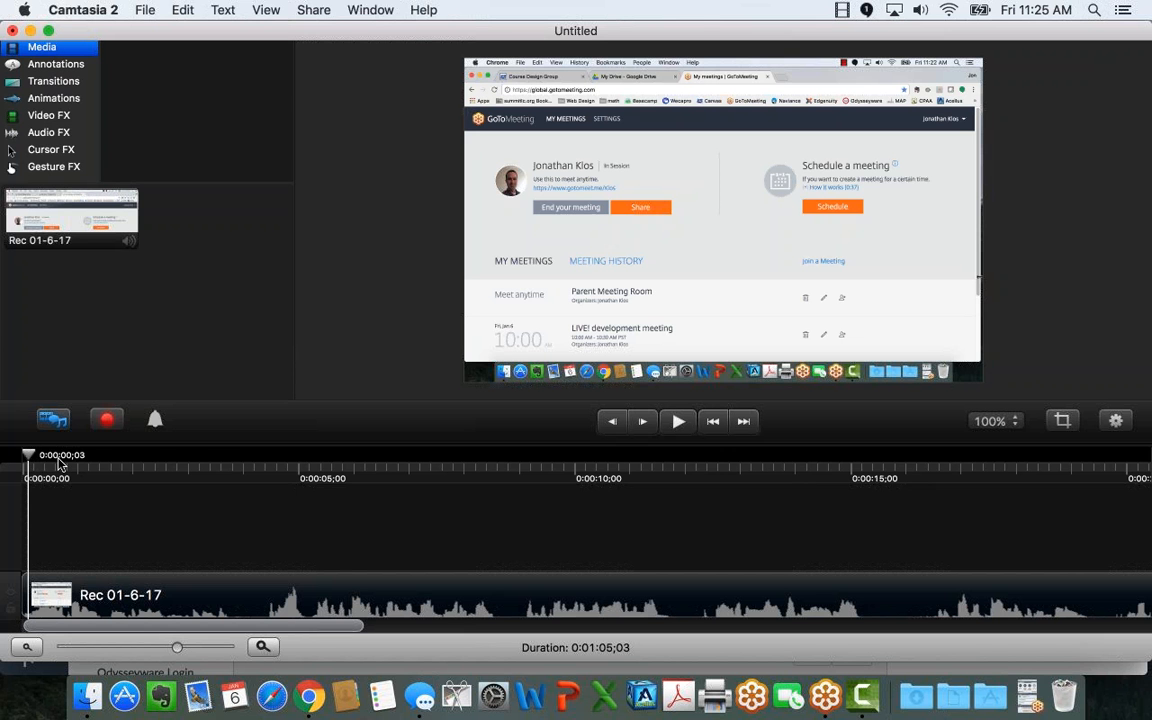
{"action": "left_click_drag", "start_coordinate": [30, 457], "coordinate": [250, 472]}
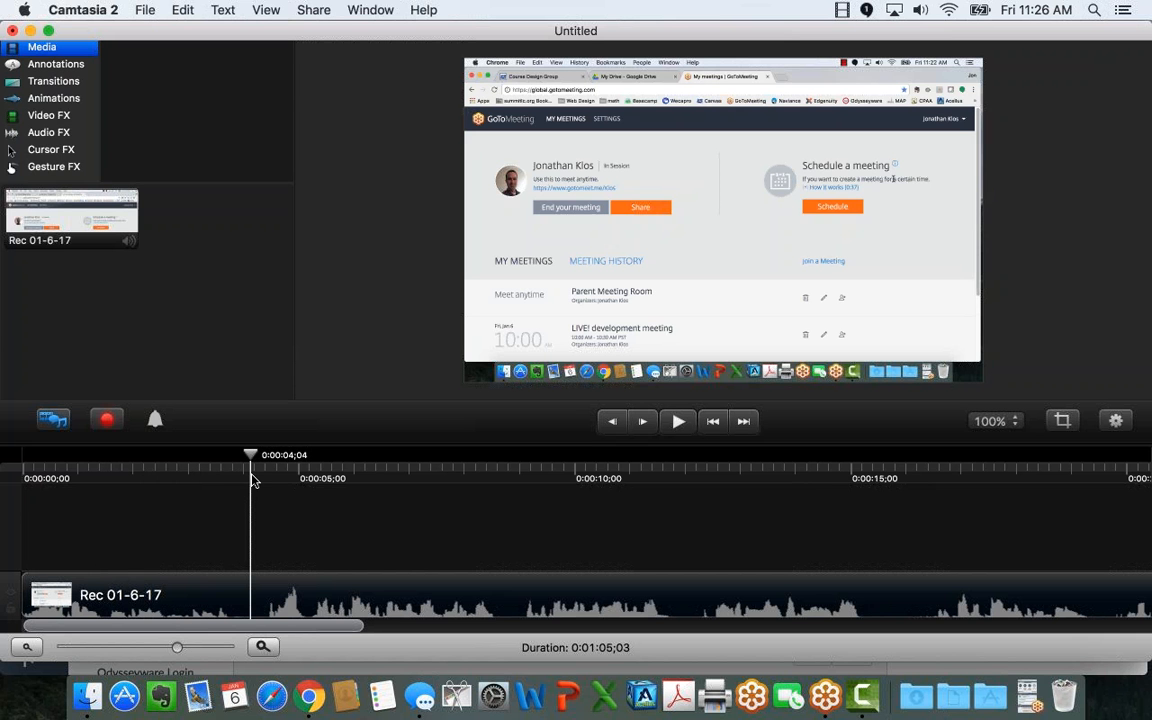
{"action": "right_click", "coordinate": [265, 598]}
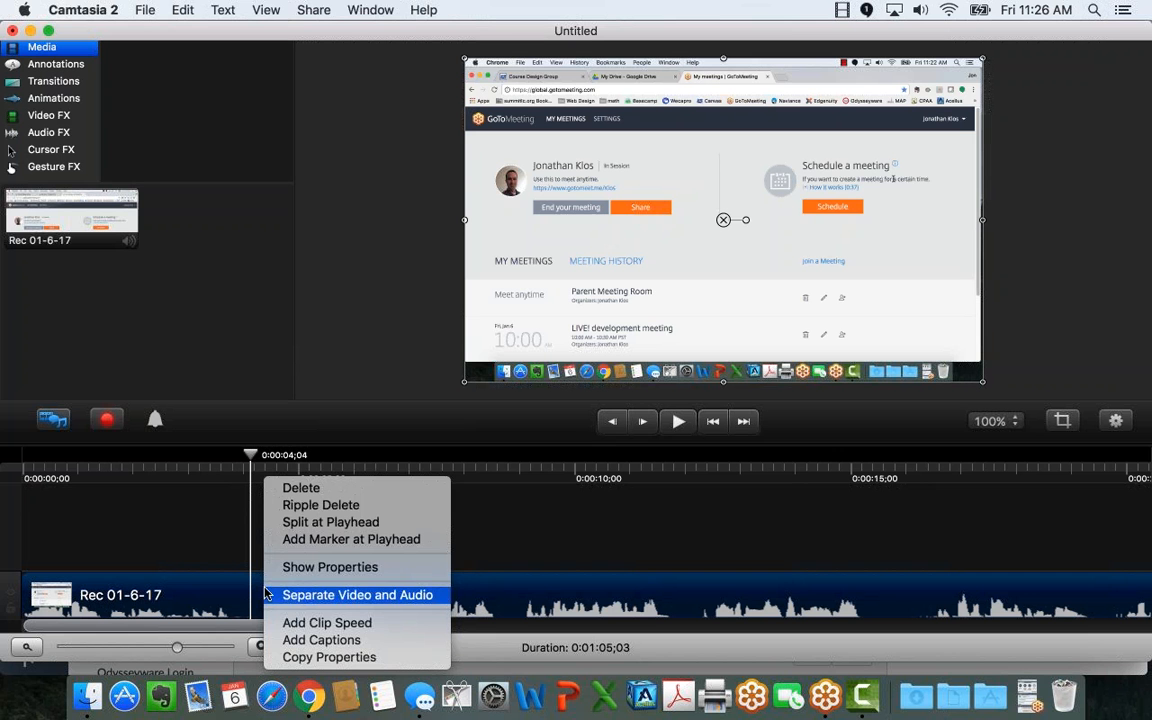
{"action": "left_click", "coordinate": [297, 522]}
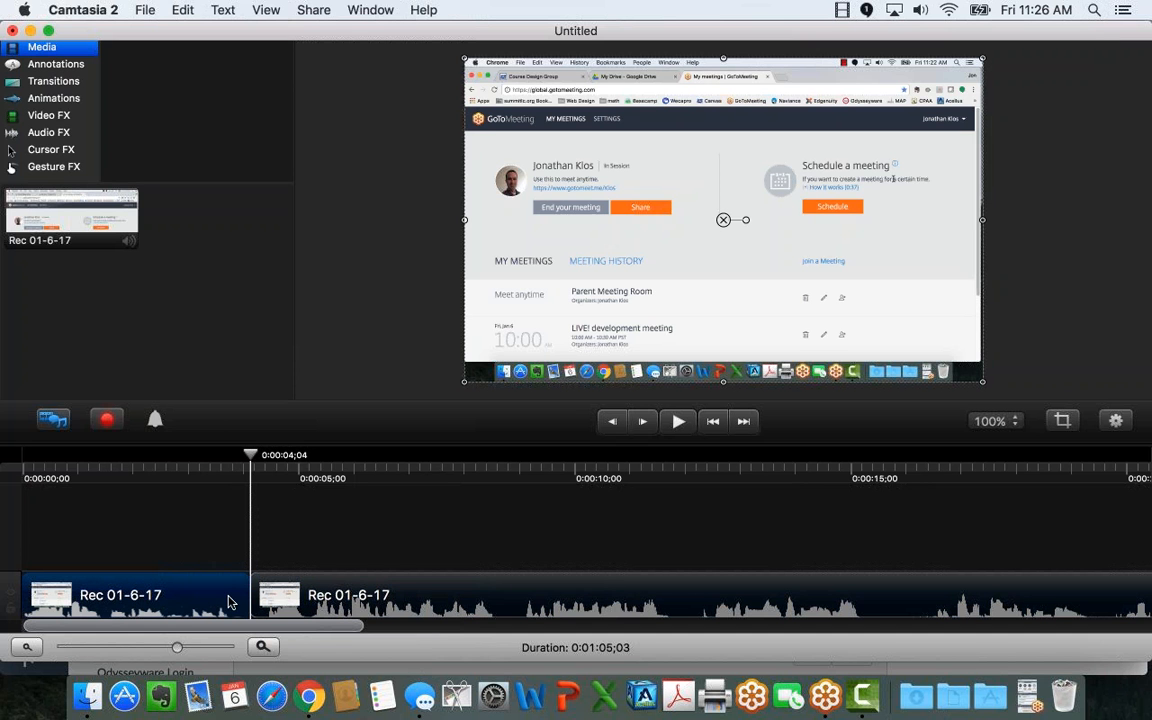
Step: Delete the short opening piece of the recording and move the remaining clip to the beginning of the timeline
{"action": "key", "text": "Delete"}
{"action": "left_click_drag", "start_coordinate": [290, 603], "coordinate": [104, 622]}
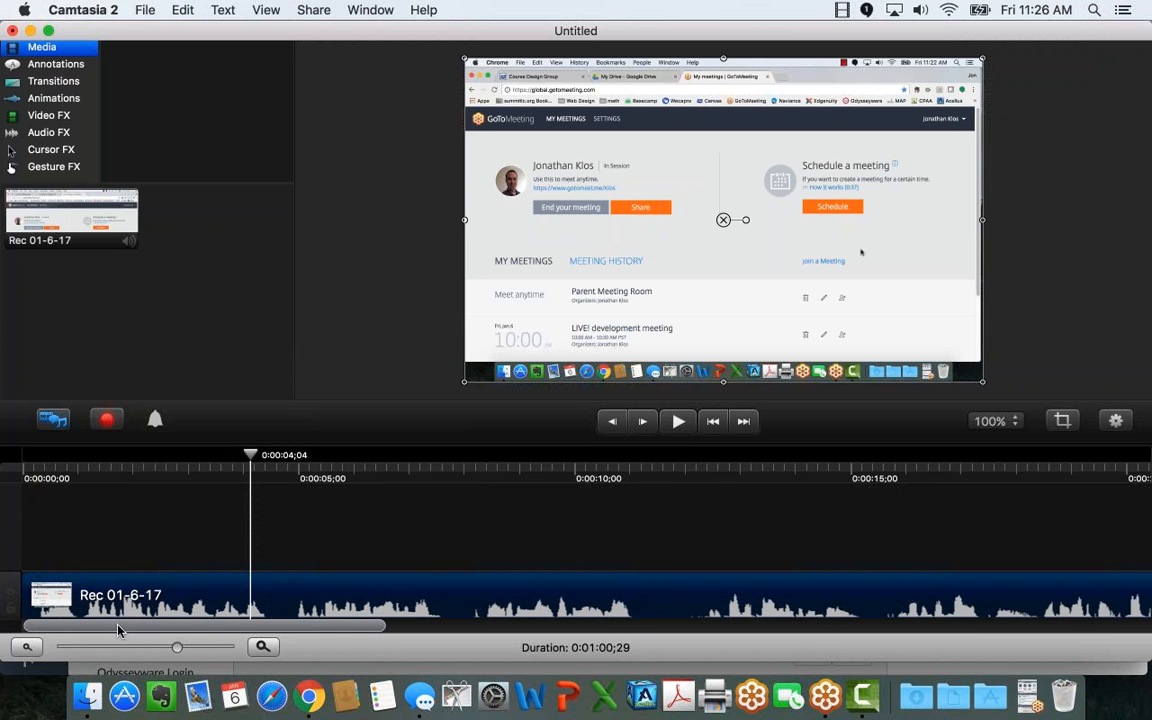
Step: Split the clip at 0:00:59;00 and delete the leftover piece at the end of the recording
{"action": "left_click_drag", "start_coordinate": [262, 625], "coordinate": [926, 635]}
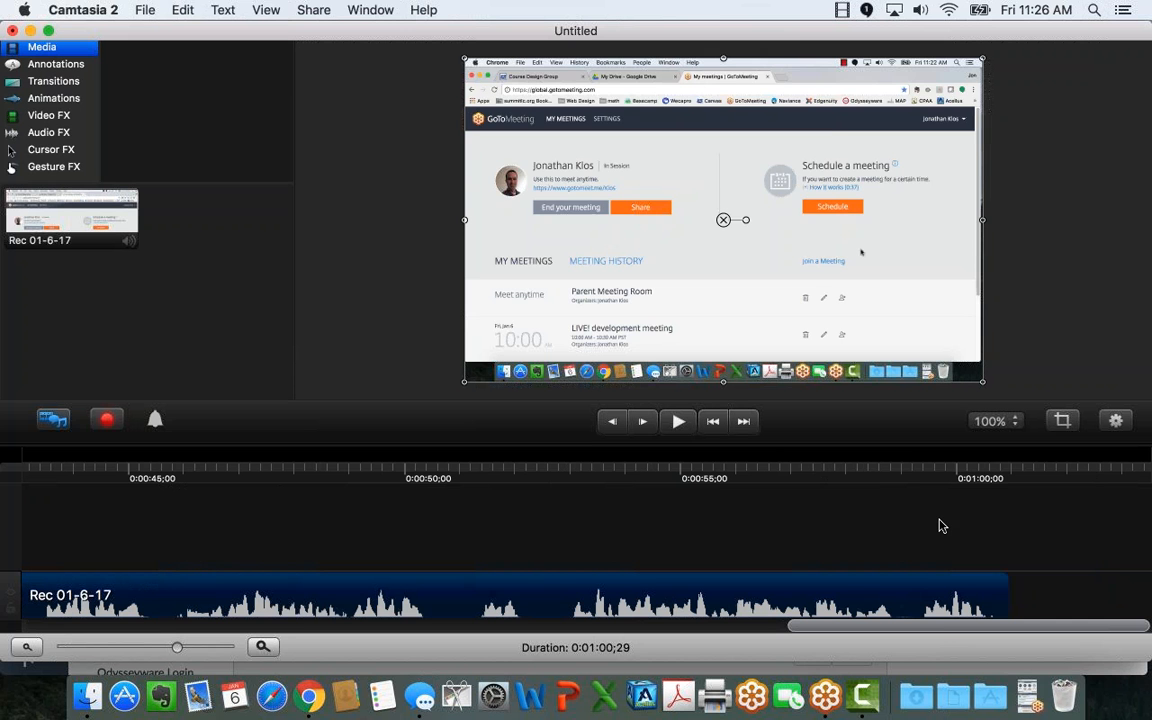
{"action": "left_click", "coordinate": [903, 458]}
{"action": "right_click", "coordinate": [922, 598]}
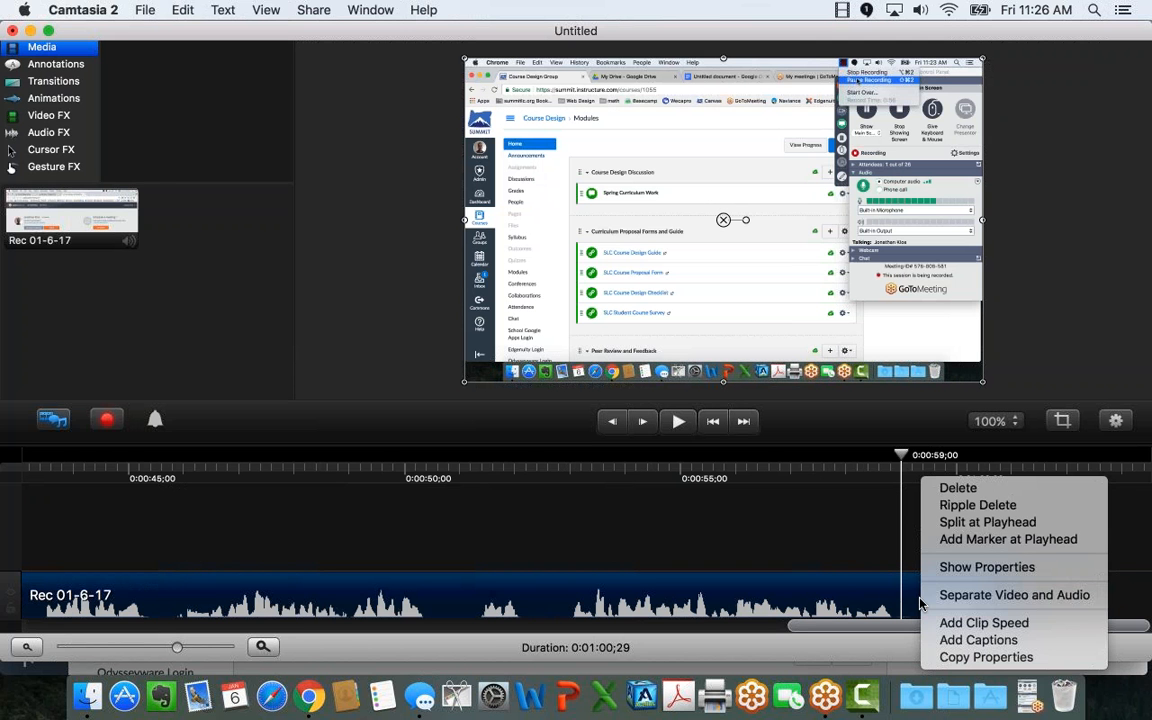
{"action": "left_click", "coordinate": [945, 524]}
{"action": "key", "text": "Delete"}
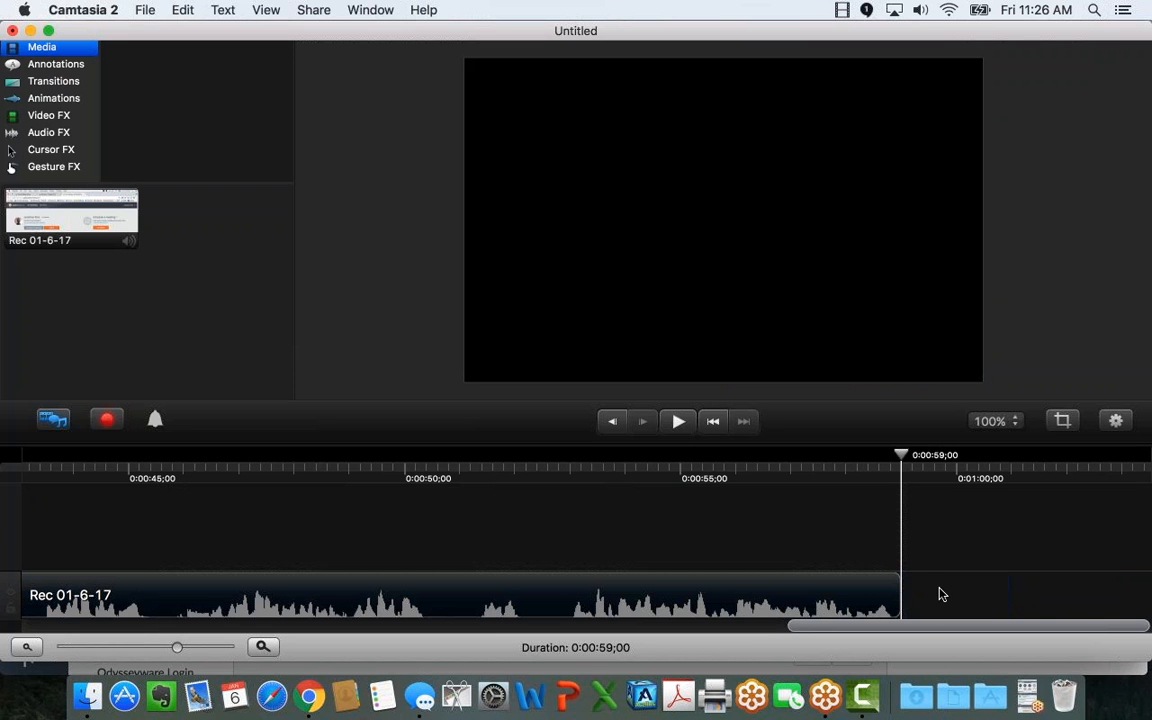
Step: Split the Rec 01-6-17 clip at 0:00:32;07, where the blank Google document is loading
{"action": "left_click_drag", "start_coordinate": [855, 626], "coordinate": [566, 626]}
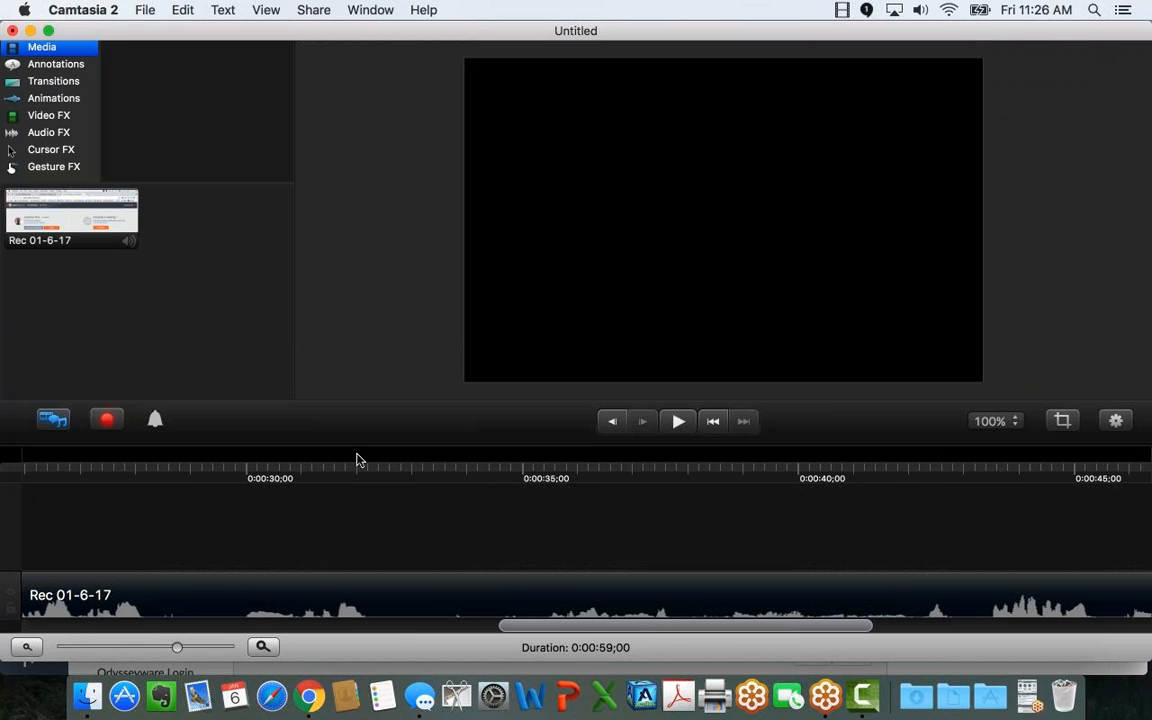
{"action": "left_click", "coordinate": [356, 460]}
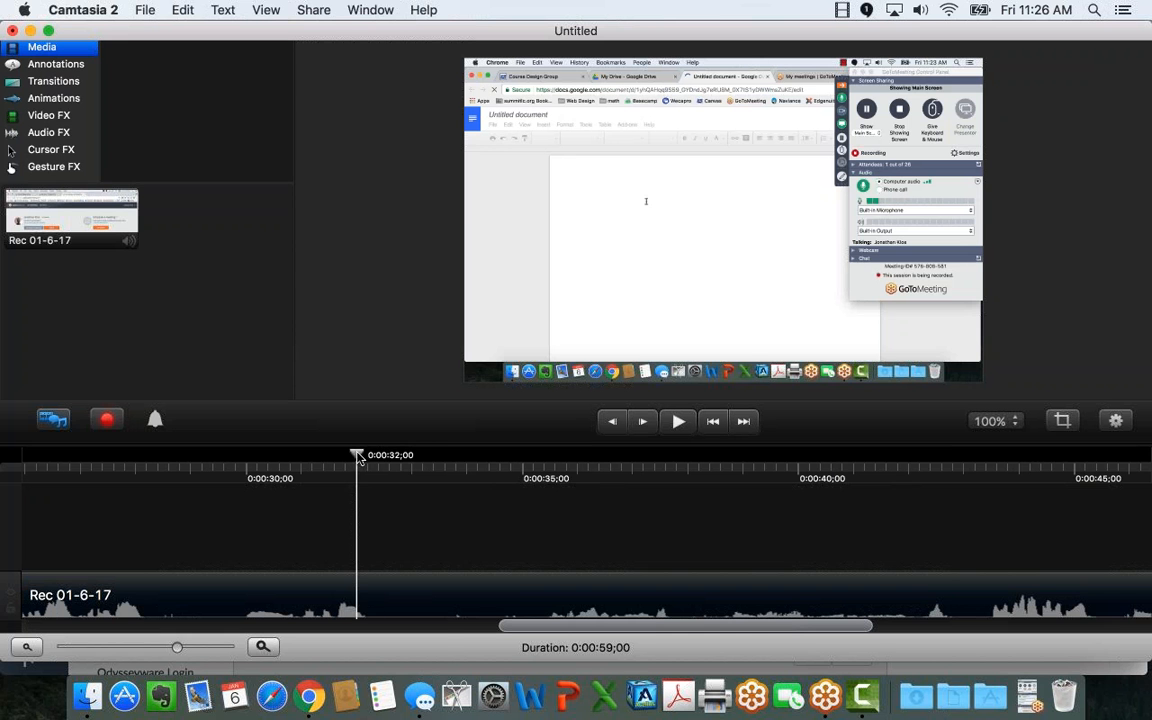
{"action": "left_click_drag", "start_coordinate": [357, 459], "coordinate": [370, 459]}
{"action": "right_click", "coordinate": [391, 590]}
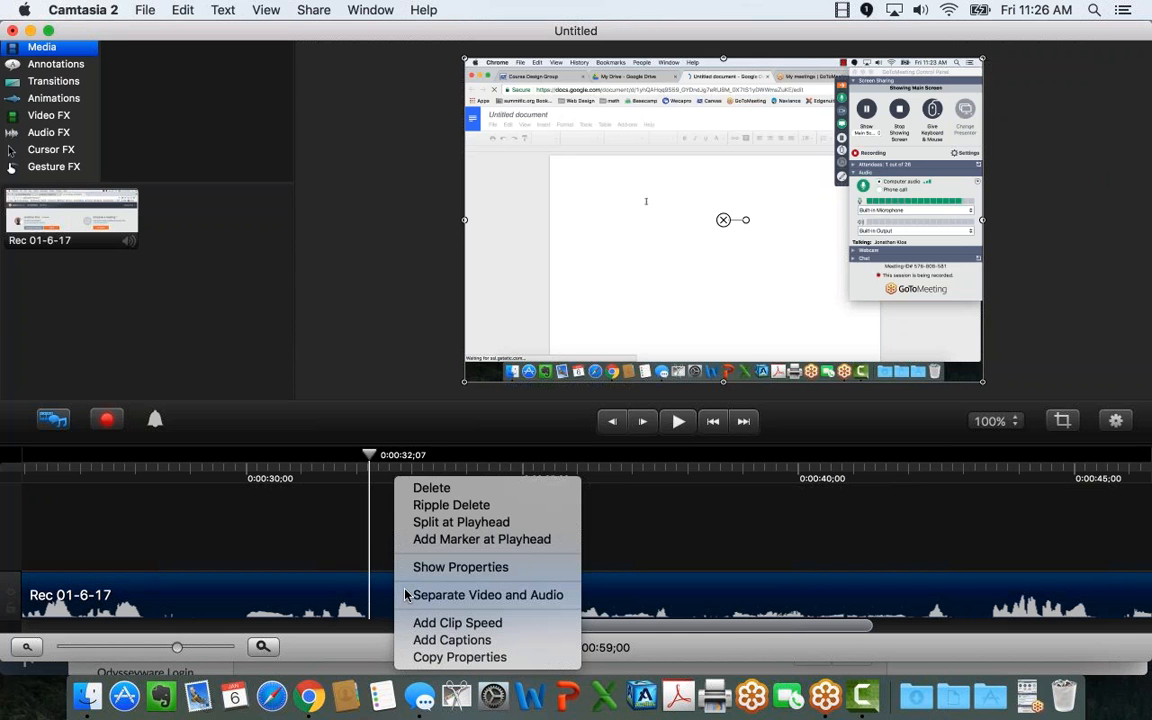
{"action": "left_click", "coordinate": [465, 522]}
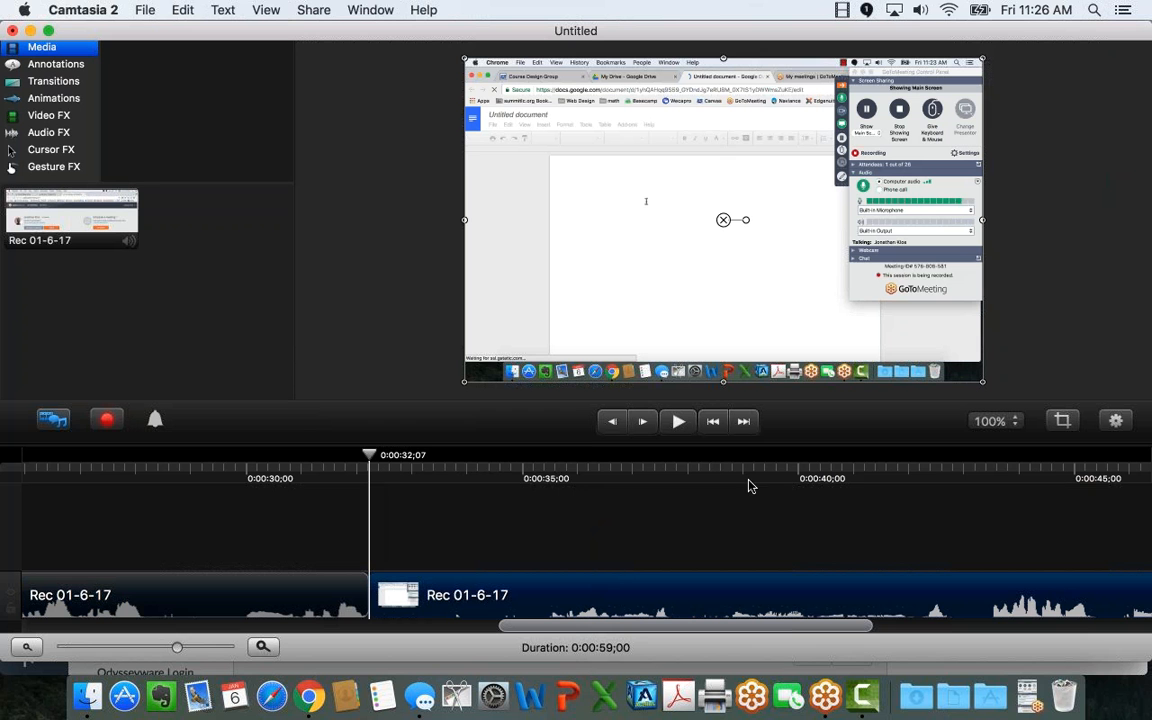
Step: Cut out the section between 0:00:32;07 and 0:00:40;29 and close the gap with the clip that follows
{"action": "left_click", "coordinate": [851, 458]}
{"action": "right_click", "coordinate": [861, 603]}
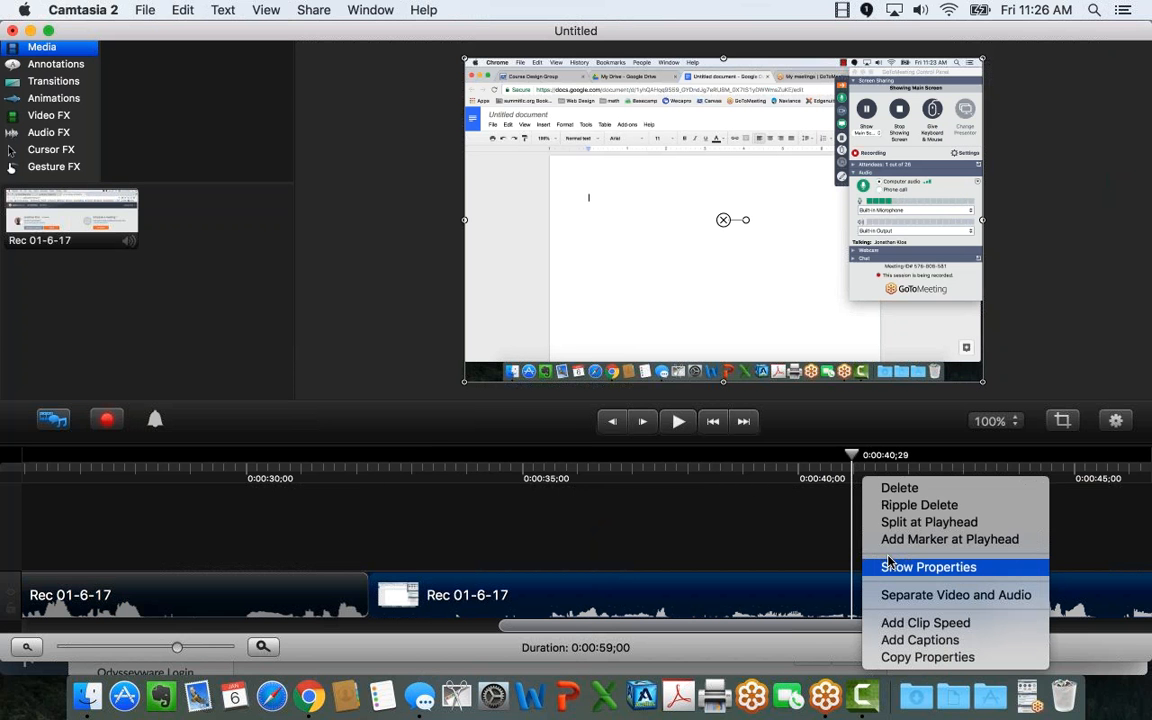
{"action": "left_click", "coordinate": [905, 522]}
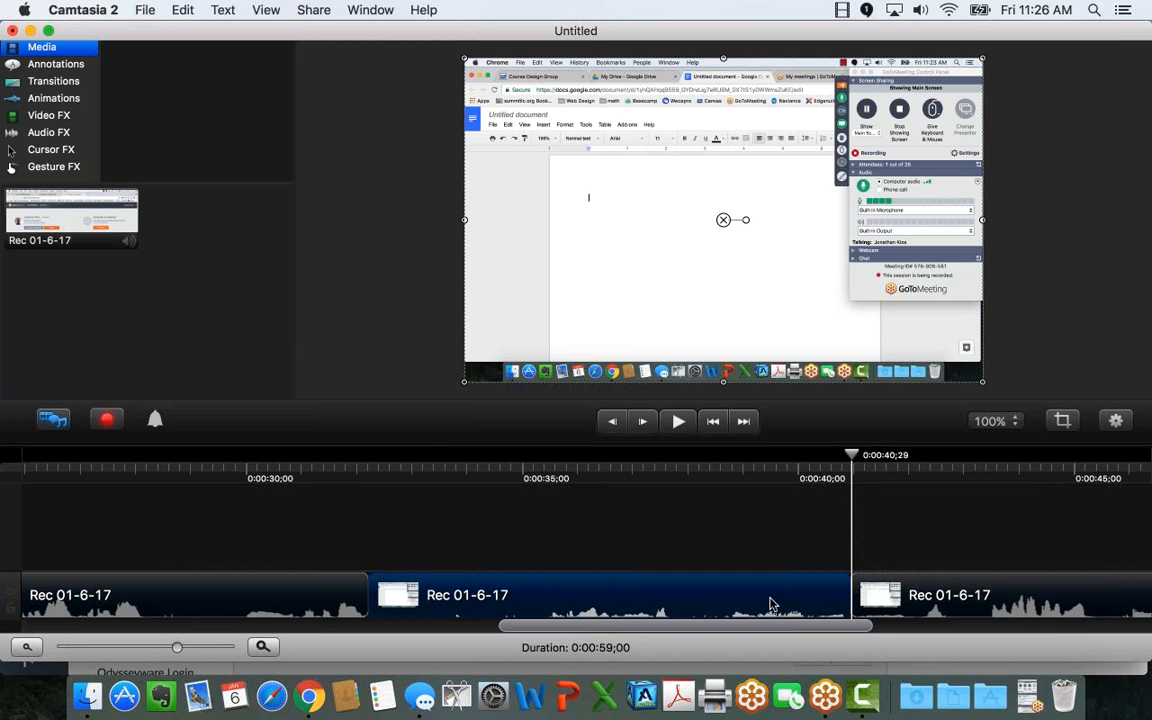
{"action": "key", "text": "Delete"}
{"action": "left_click_drag", "start_coordinate": [904, 604], "coordinate": [422, 611]}
Step: Go back to the beginning of the timeline and place the playhead at 0:00:04;22
{"action": "left_click_drag", "start_coordinate": [689, 626], "coordinate": [121, 628]}
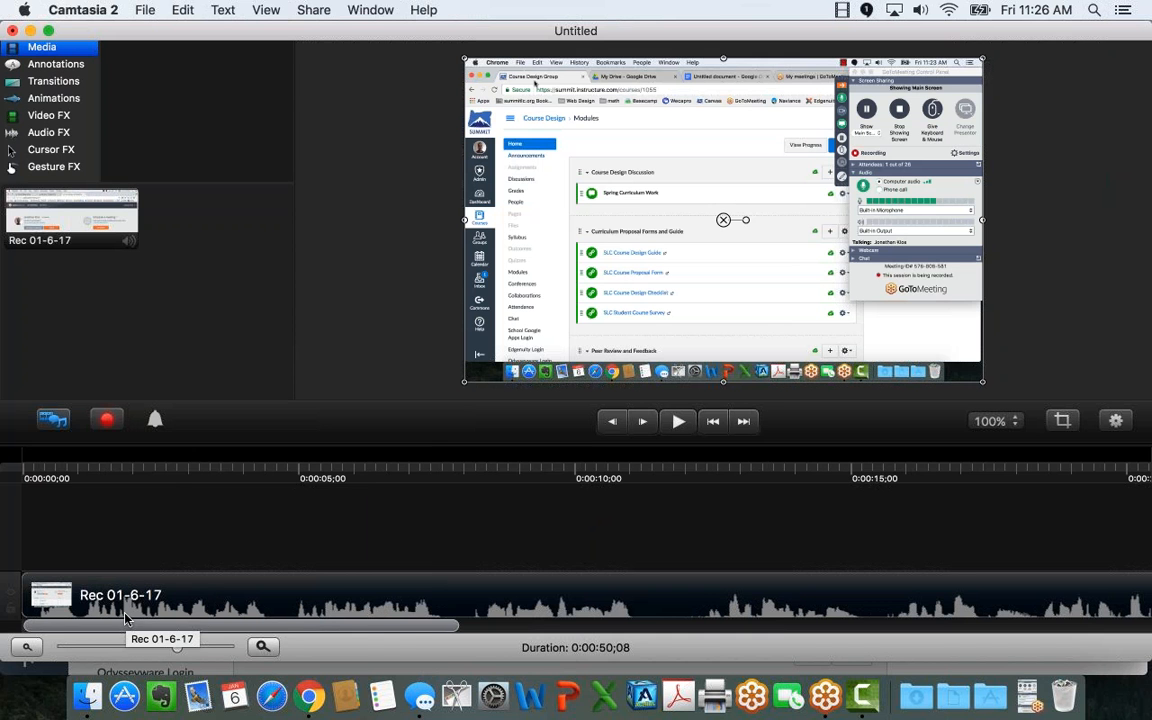
{"action": "right_click", "coordinate": [348, 607]}
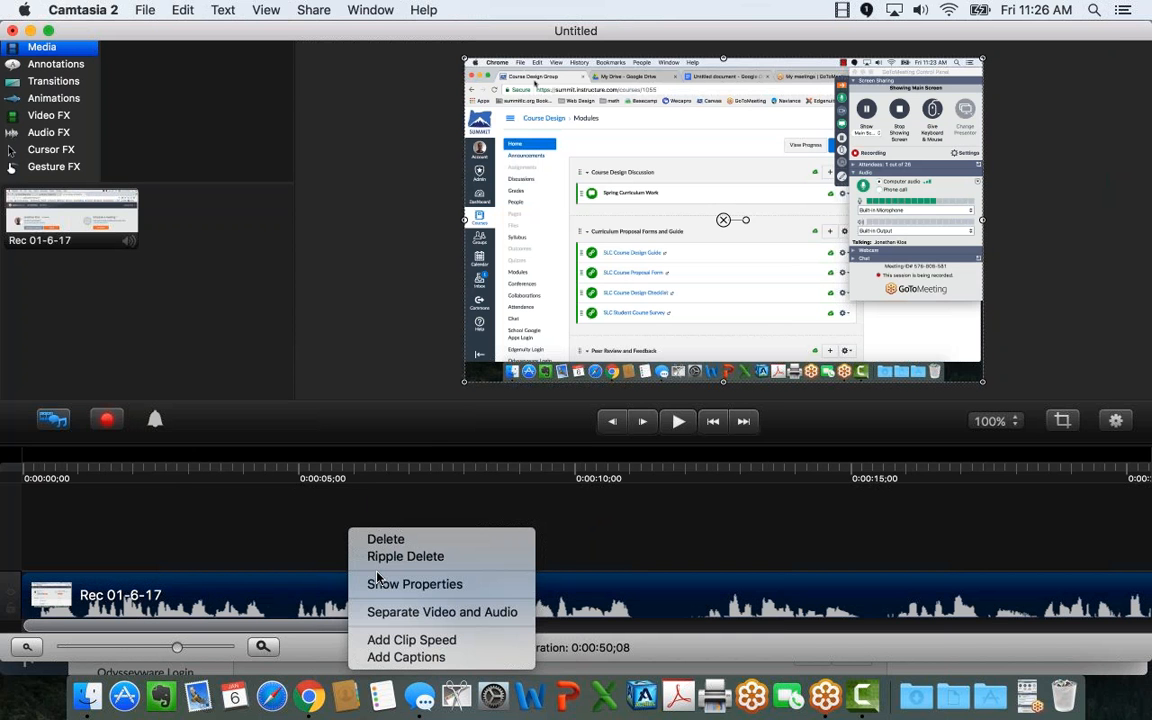
{"action": "left_click", "coordinate": [355, 465]}
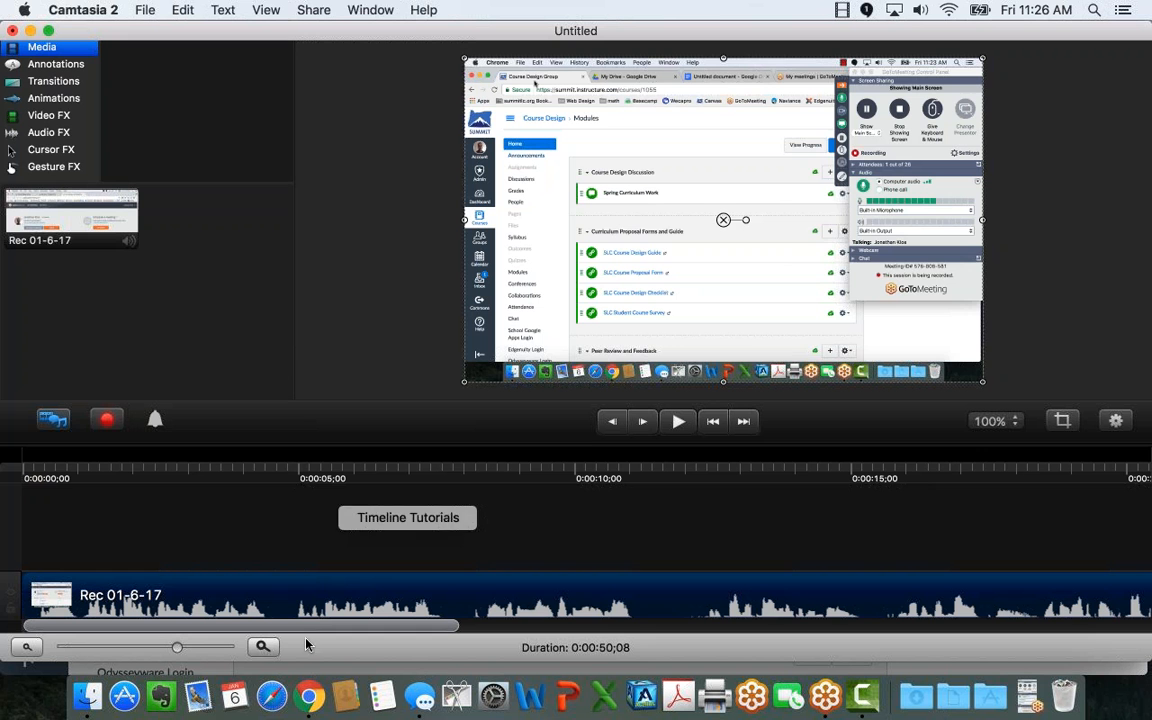
{"action": "left_click", "coordinate": [285, 465]}
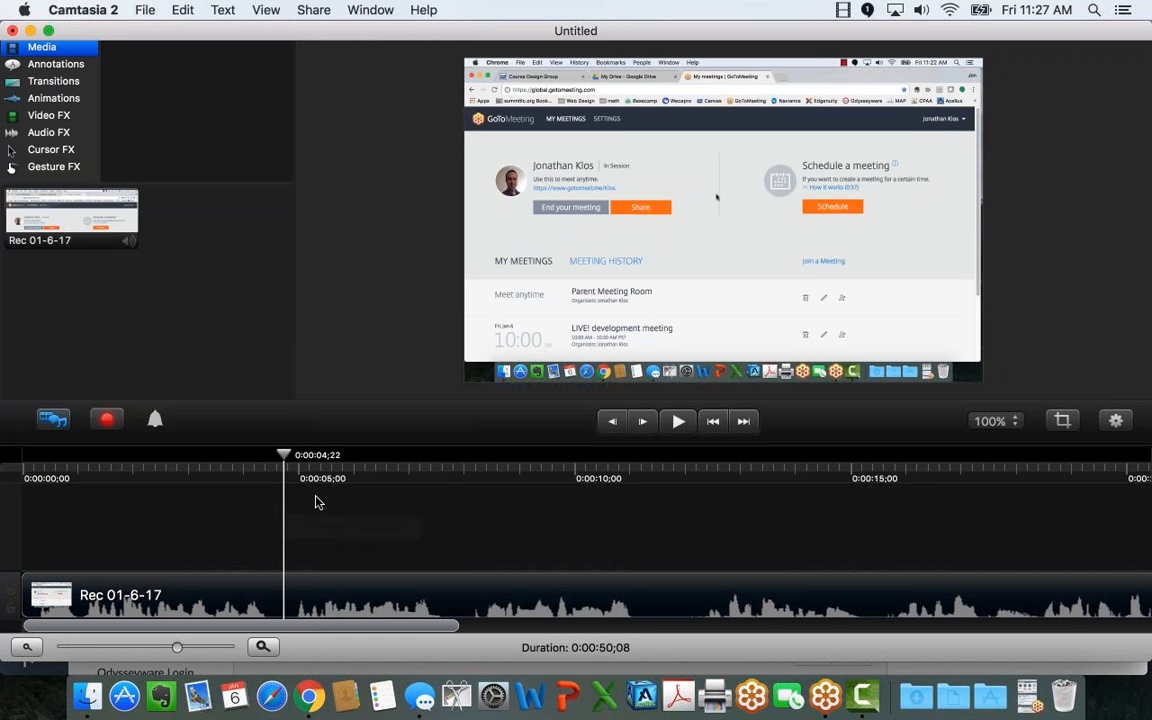
Step: Add a plain white text annotation on the track above the recording, starting at about 0:00:05;16
{"action": "left_click", "coordinate": [67, 66]}
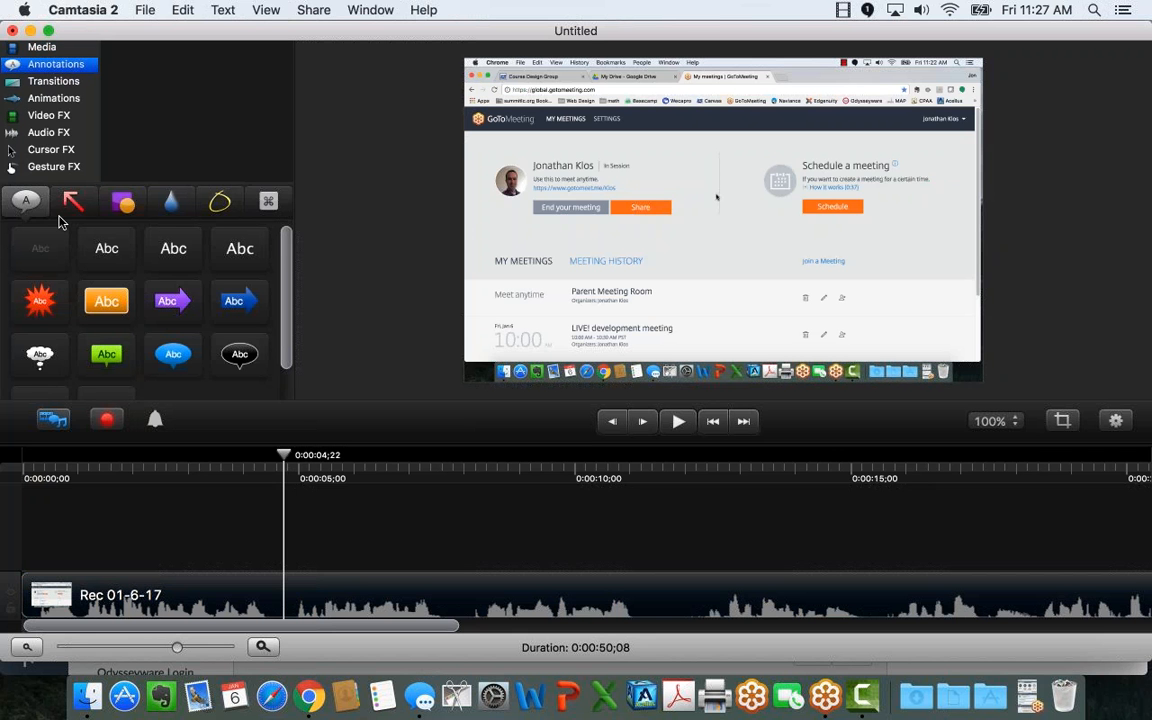
{"action": "scroll", "coordinate": [200, 290], "scroll_direction": "down", "scroll_amount": 2}
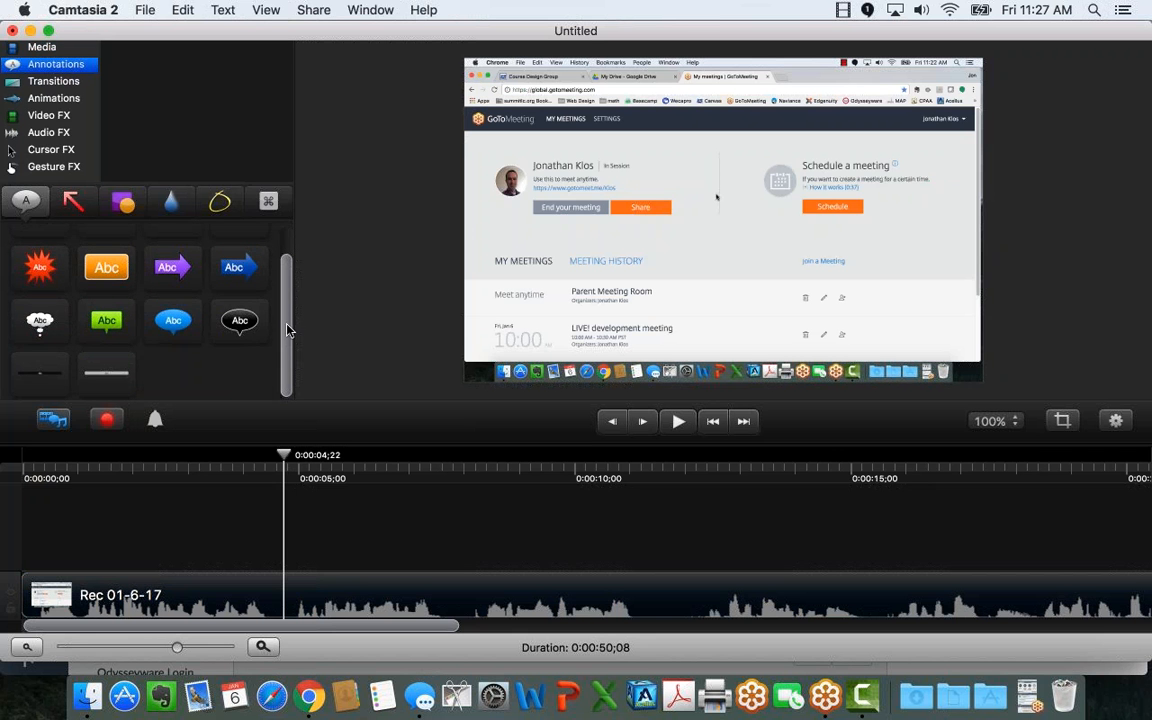
{"action": "scroll", "coordinate": [257, 291], "scroll_direction": "up", "scroll_amount": 2}
{"action": "left_click_drag", "start_coordinate": [100, 238], "coordinate": [335, 556]}
{"action": "left_click", "coordinate": [352, 540]}
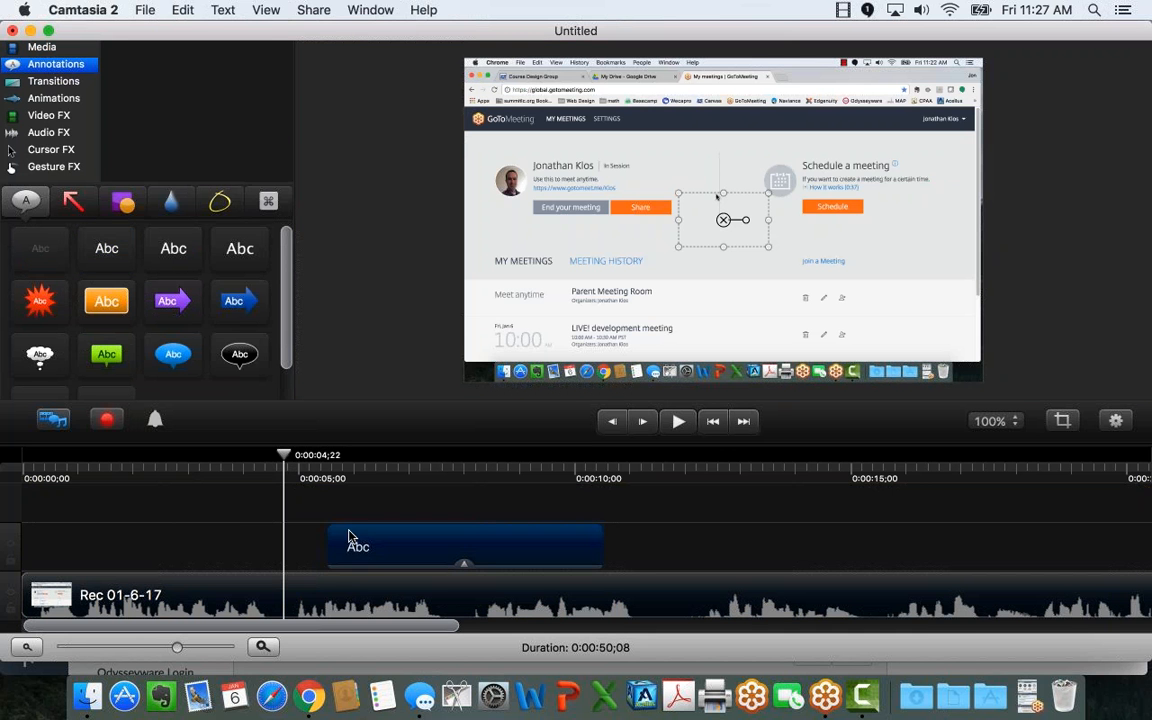
Step: Change the annotation's text to "text over my video" and enlarge its text box on the canvas
{"action": "left_click", "coordinate": [699, 233]}
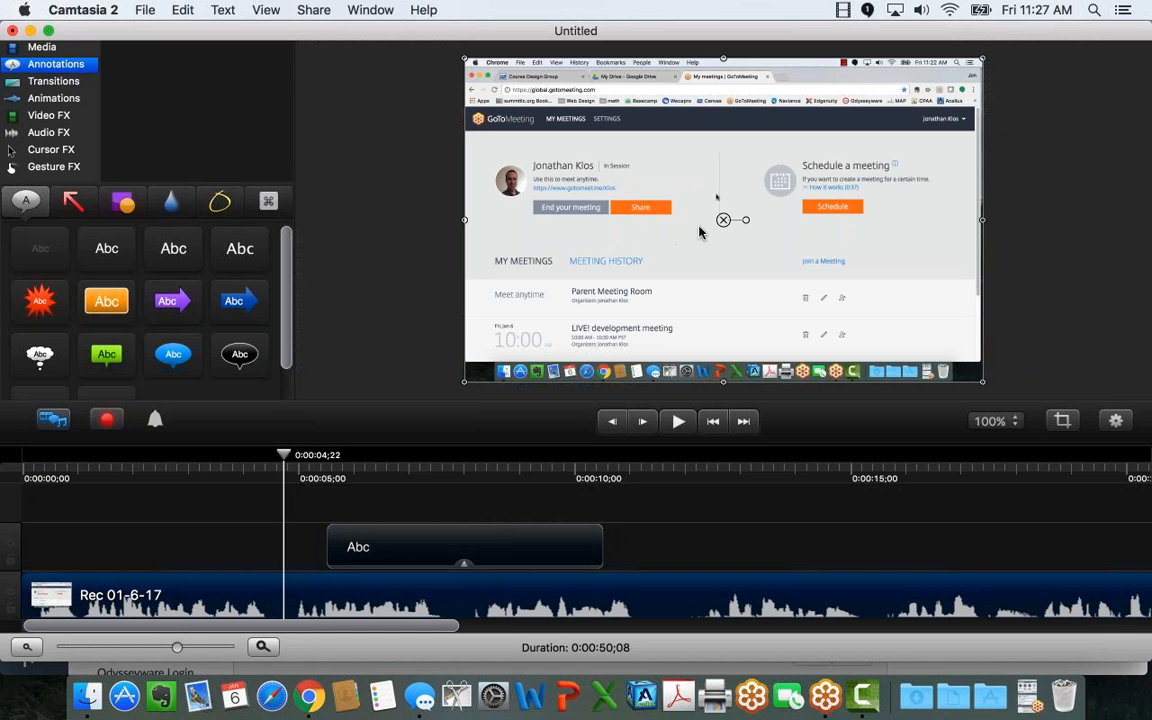
{"action": "left_click", "coordinate": [472, 556]}
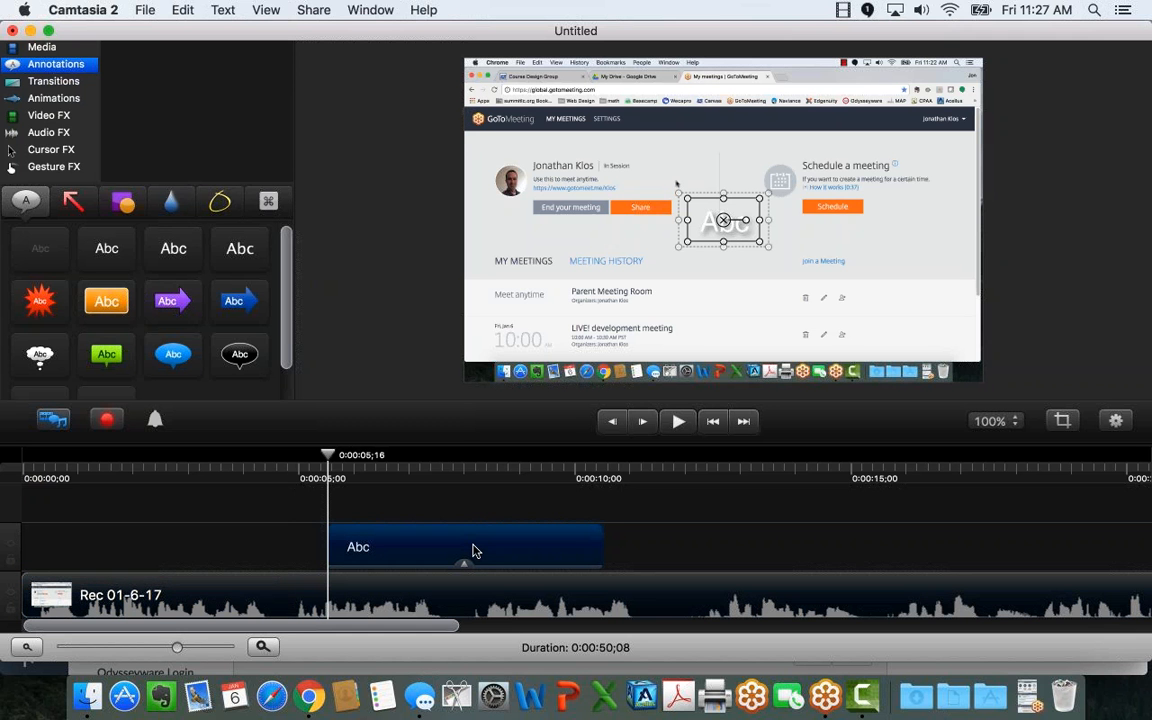
{"action": "double_click", "coordinate": [708, 227]}
{"action": "type", "text": "text ac"}
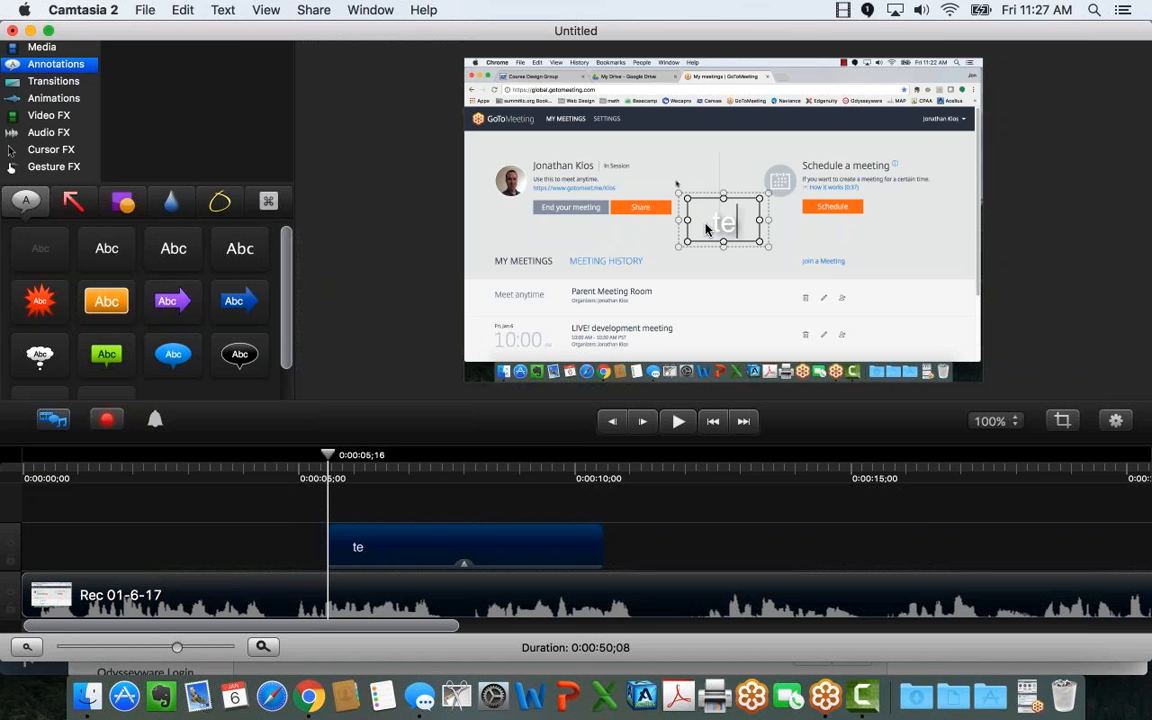
{"action": "key", "text": "BackSpace"}
{"action": "key", "text": "BackSpace"}
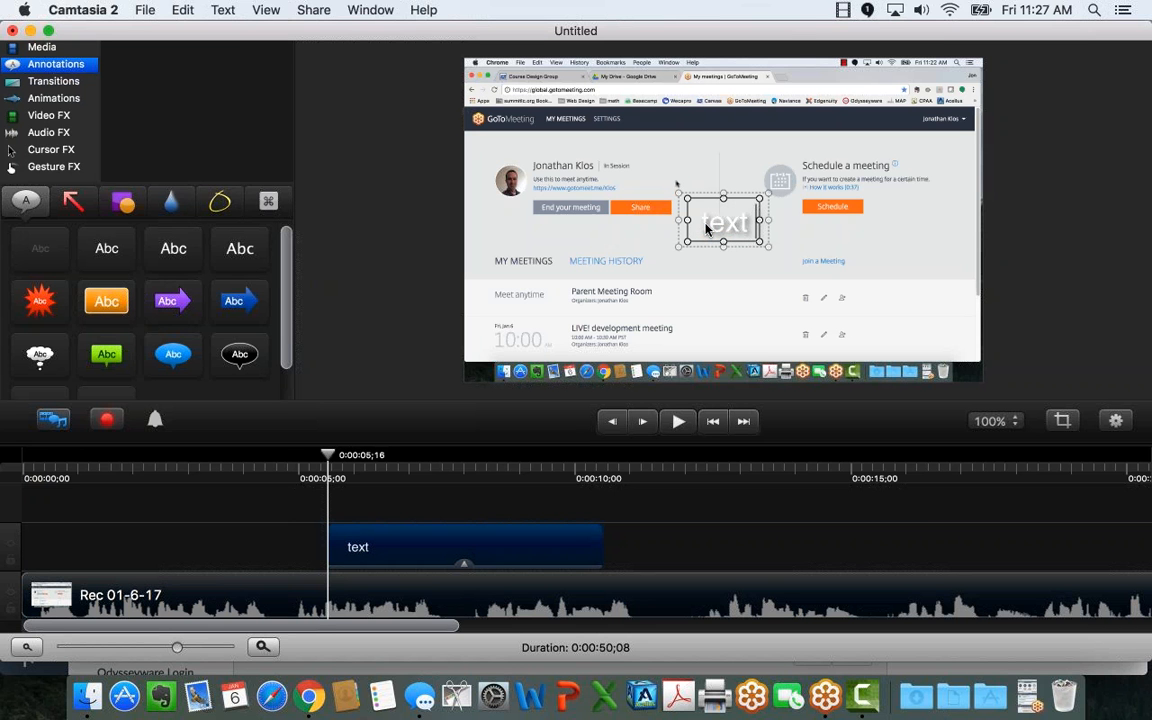
{"action": "type", "text": "over my video"}
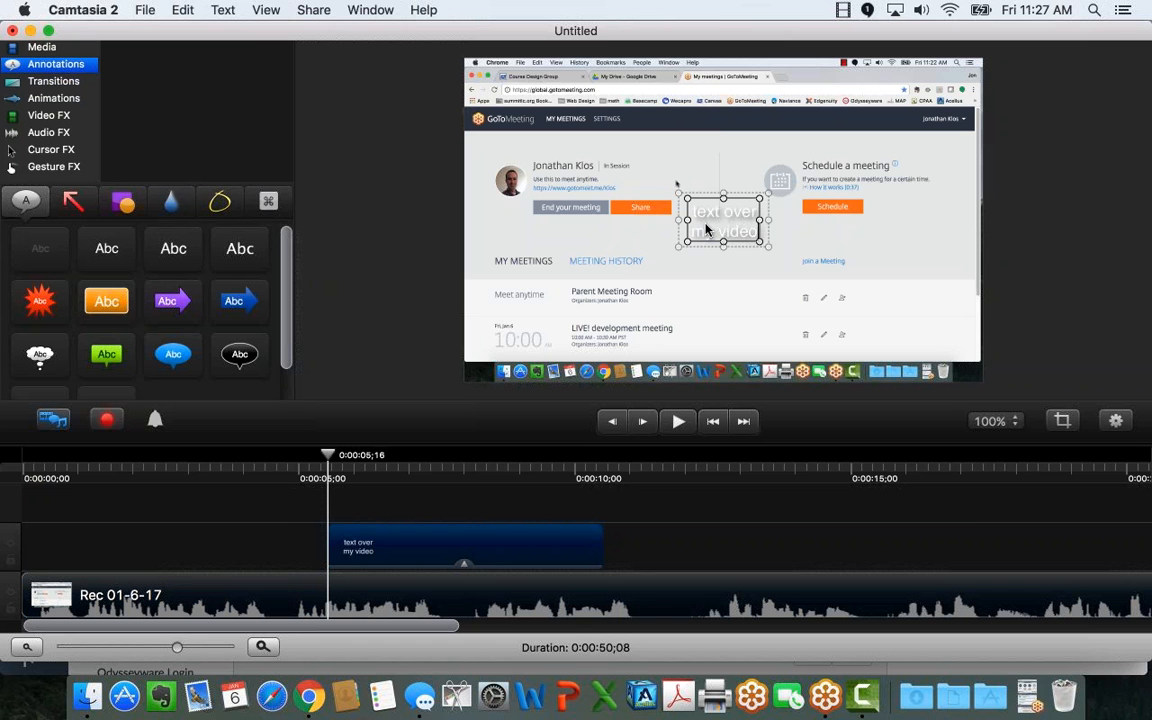
{"action": "left_click_drag", "start_coordinate": [759, 241], "coordinate": [841, 272]}
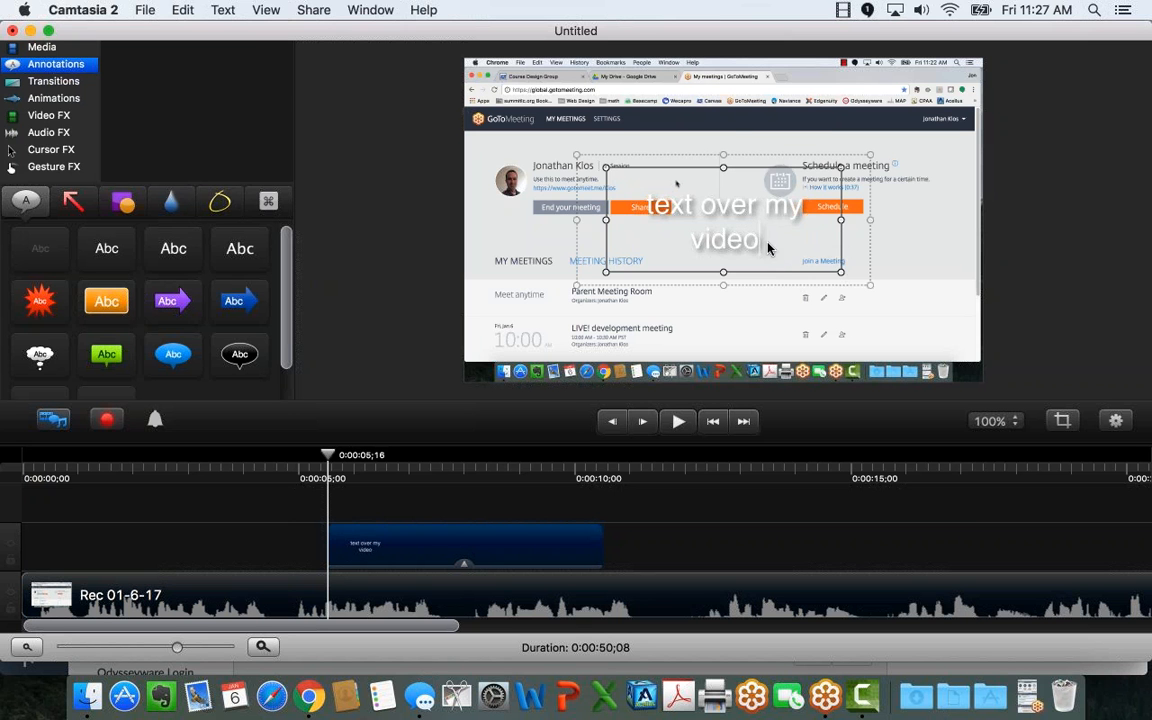
Step: Set the font color of the whole "text over my video" annotation to blue
{"action": "left_click_drag", "start_coordinate": [646, 205], "coordinate": [762, 246]}
{"action": "left_click", "coordinate": [1116, 421]}
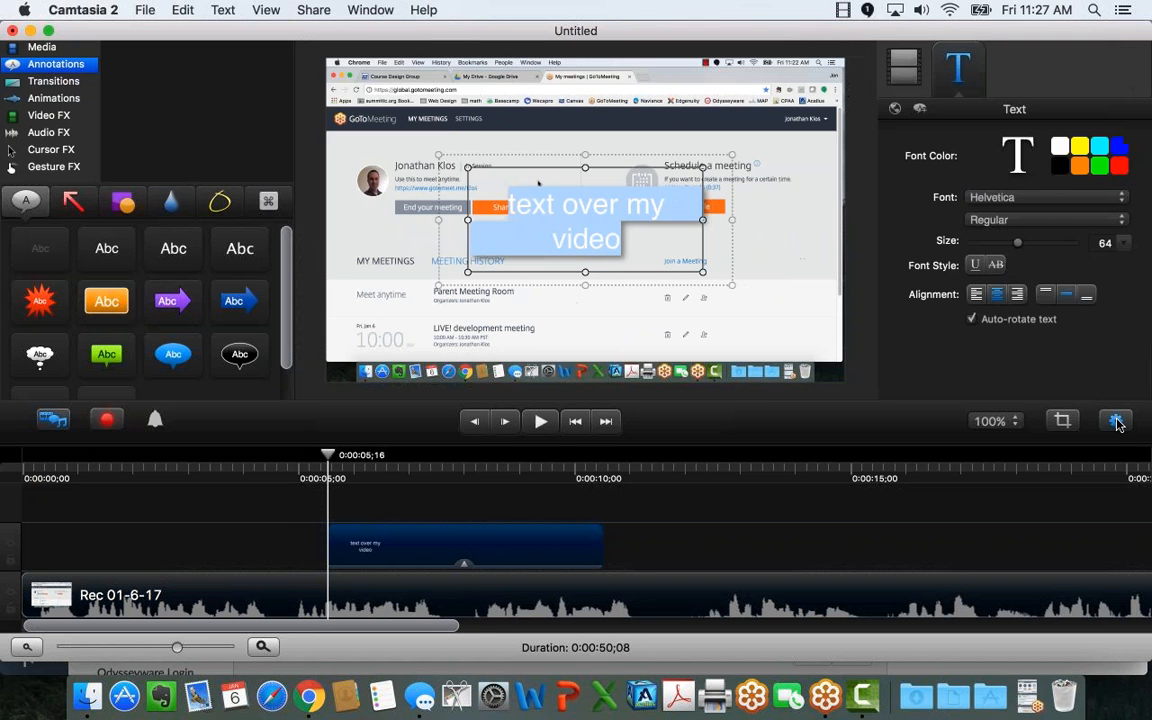
{"action": "left_click", "coordinate": [1120, 147]}
{"action": "left_click", "coordinate": [790, 310]}
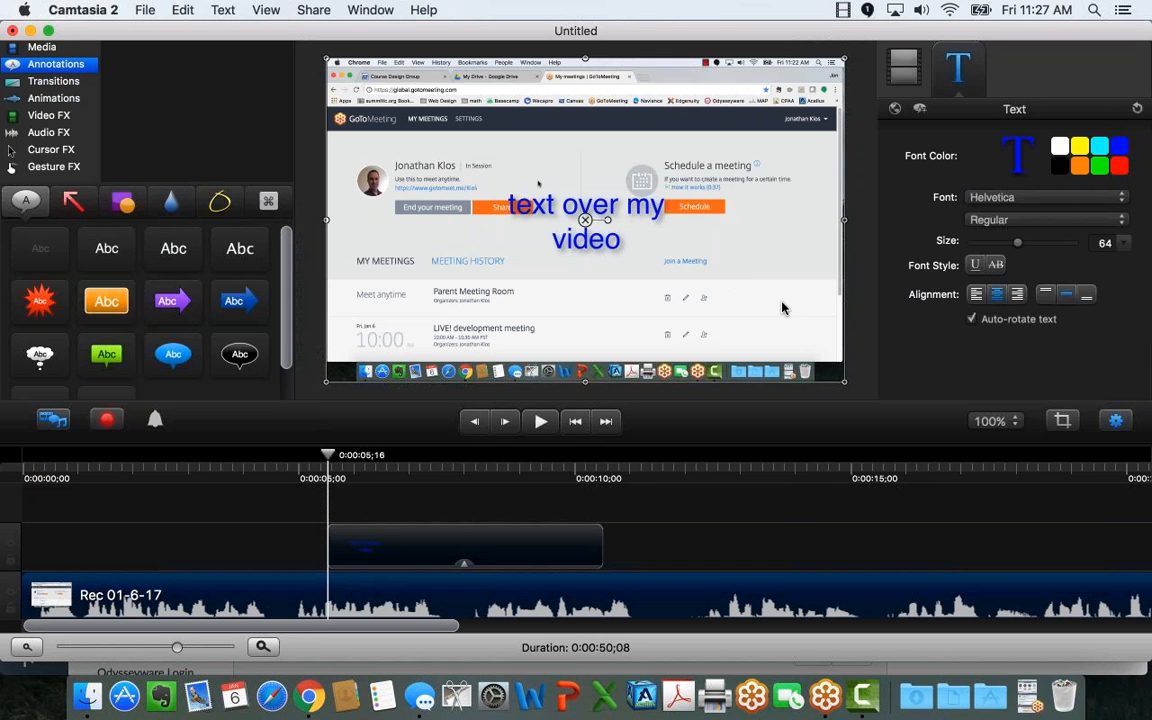
Step: Play back the recording from just before the text annotation until just past its end
{"action": "left_click", "coordinate": [292, 463]}
{"action": "key", "text": "space"}
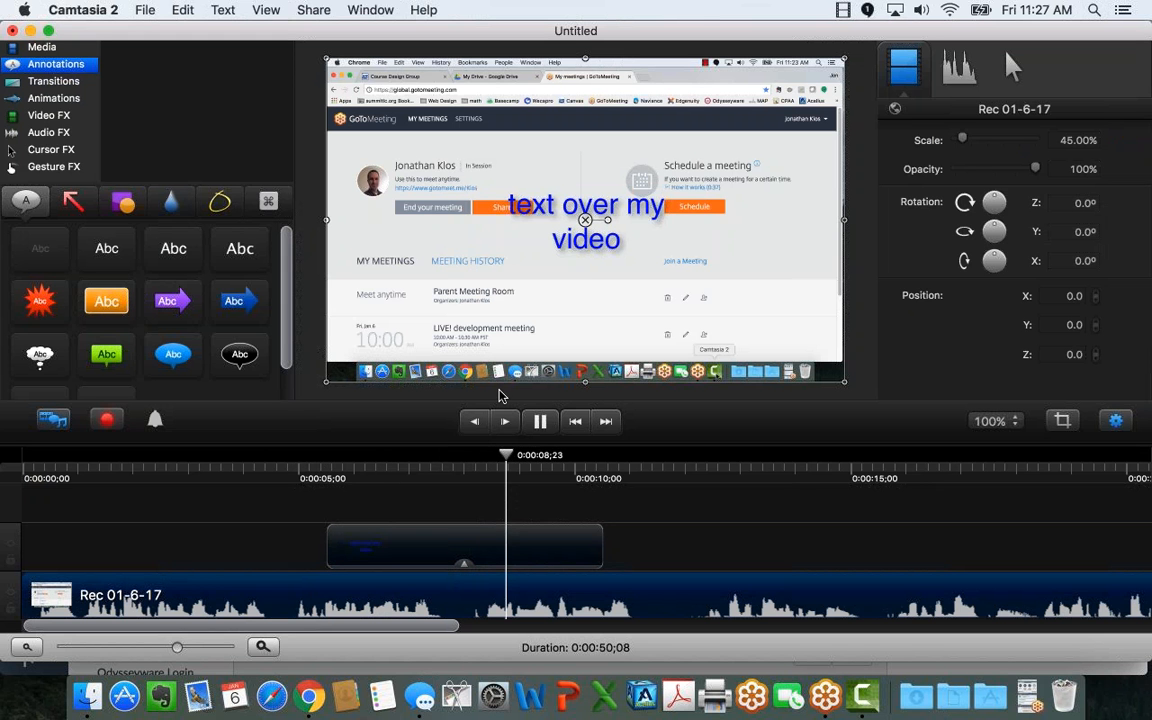
{"action": "key", "text": "space"}
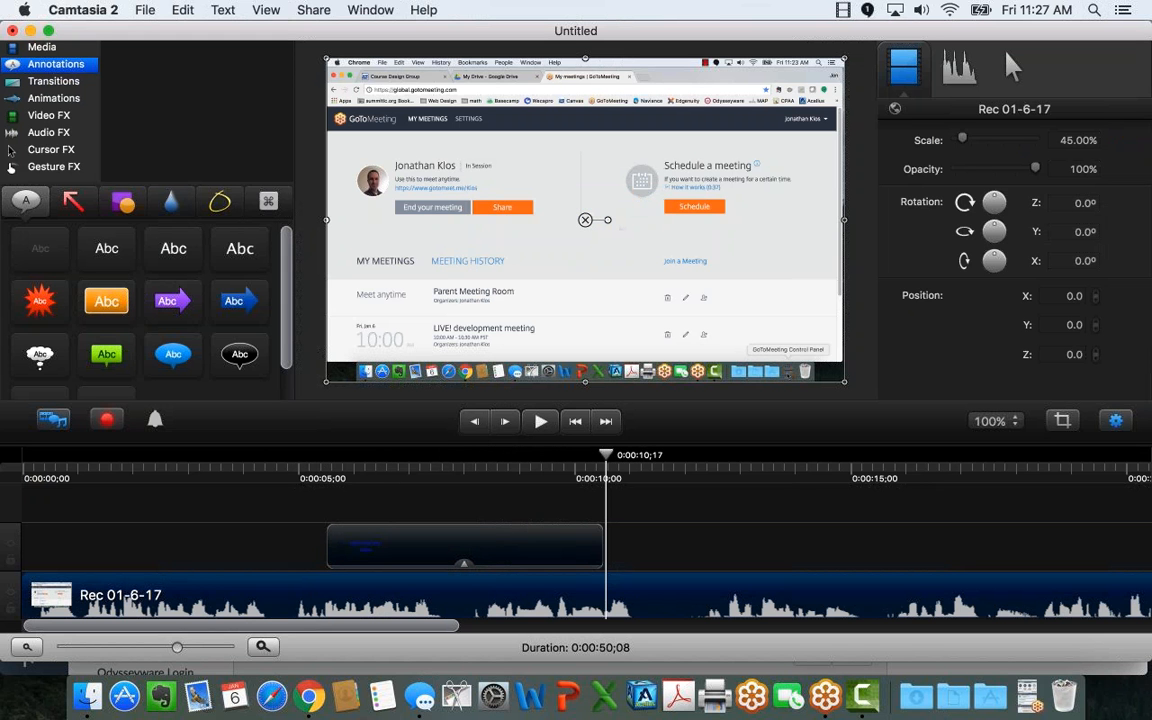
Step: Add a Fade In/Out transition to the end of the last Rec 01-6-17 clip
{"action": "left_click", "coordinate": [67, 84]}
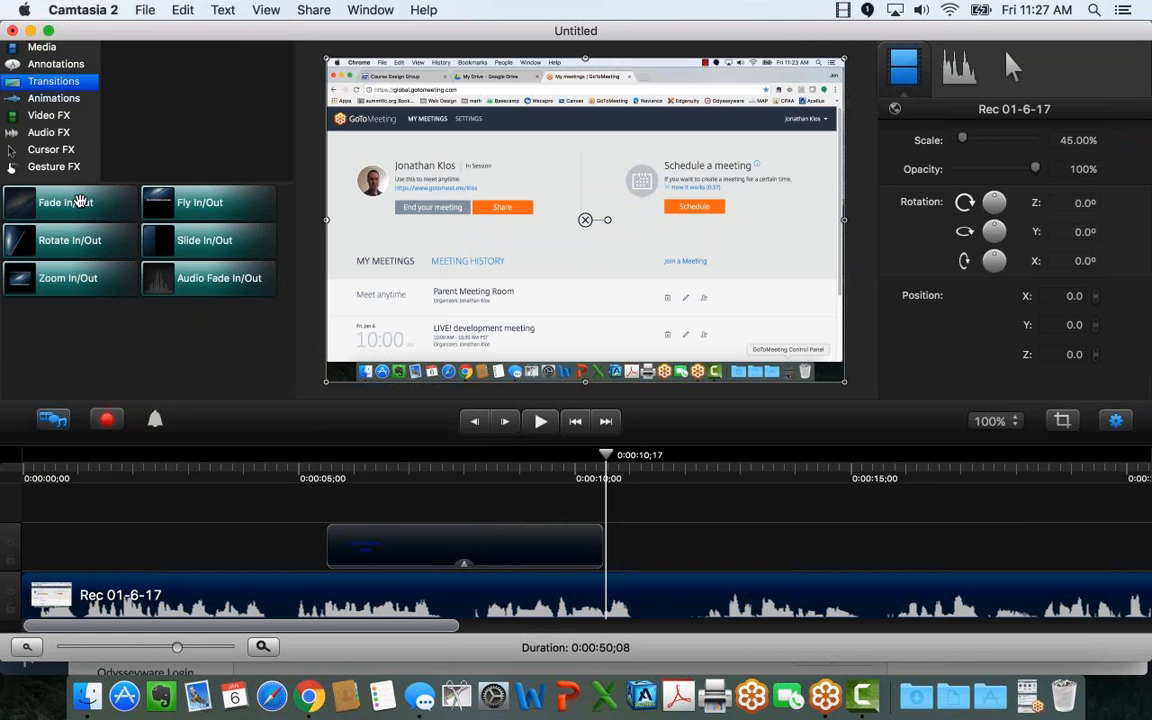
{"action": "left_click_drag", "start_coordinate": [422, 627], "coordinate": [1115, 627]}
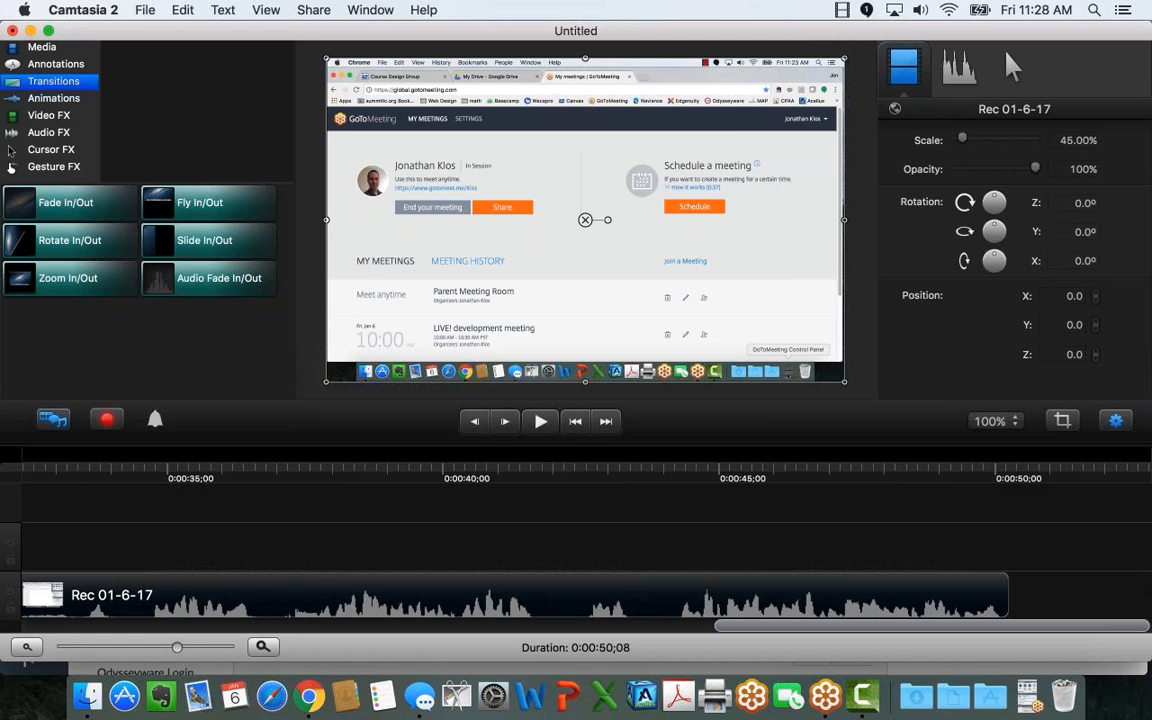
{"action": "left_click", "coordinate": [964, 463]}
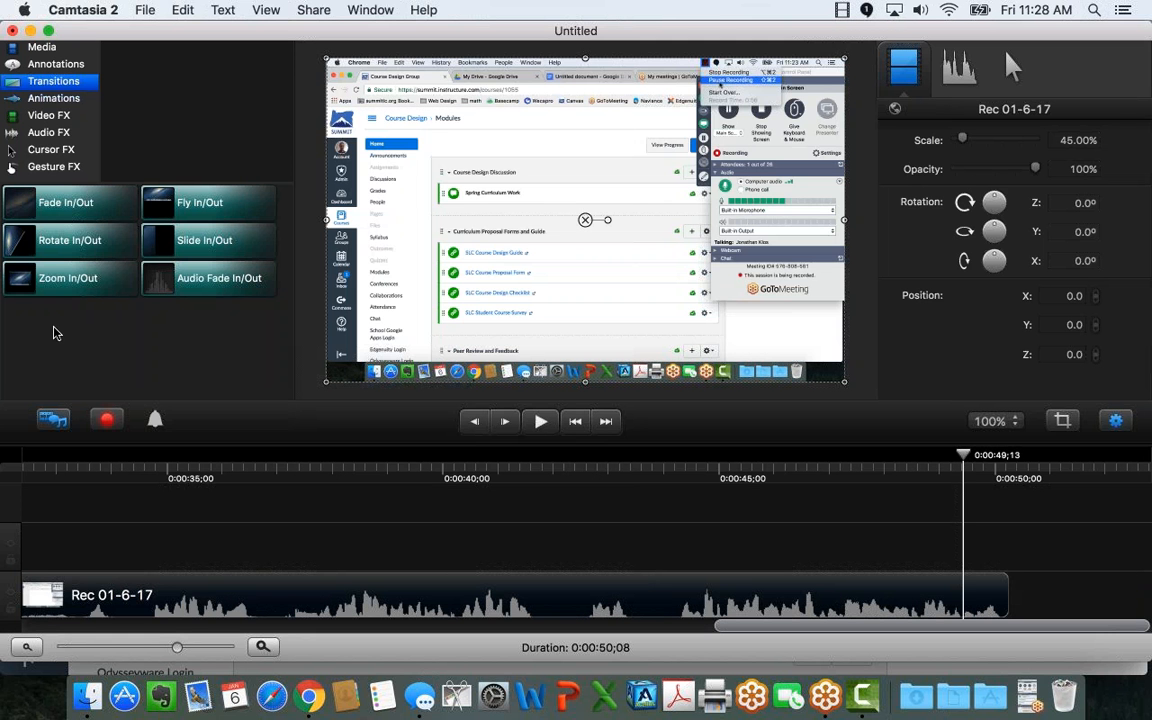
{"action": "left_click_drag", "start_coordinate": [65, 202], "coordinate": [940, 598]}
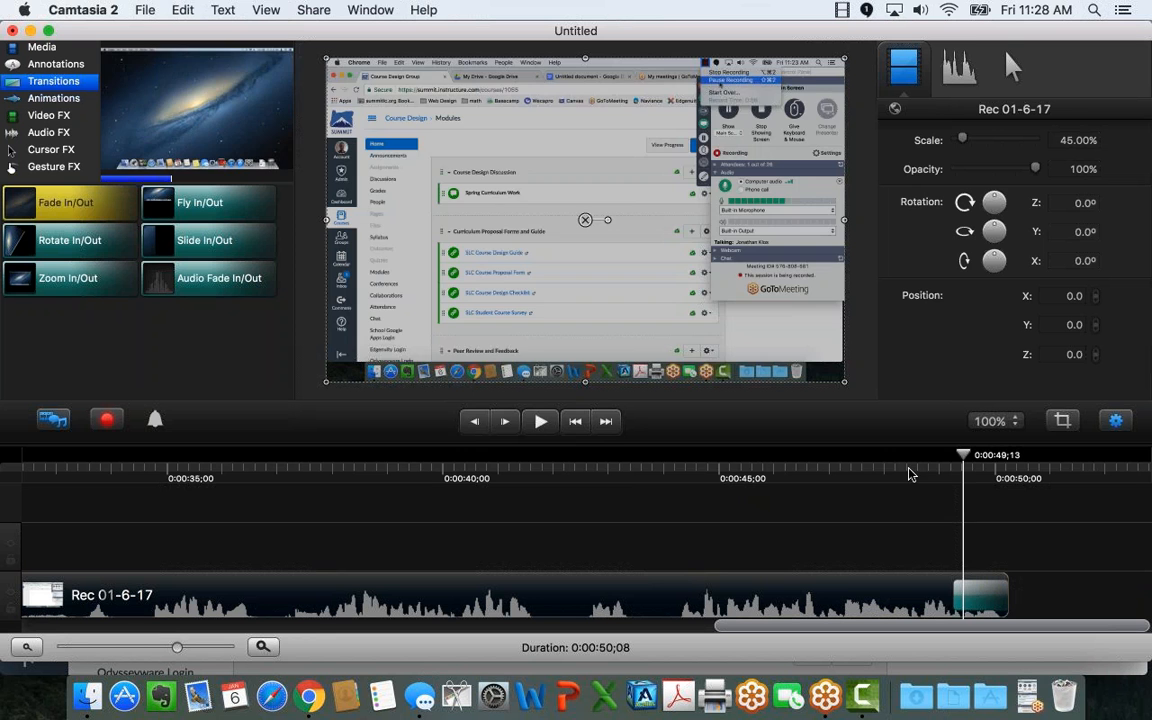
Step: Play the last seconds of the recording to preview the closing fade
{"action": "left_click", "coordinate": [903, 472]}
{"action": "key", "text": "space"}
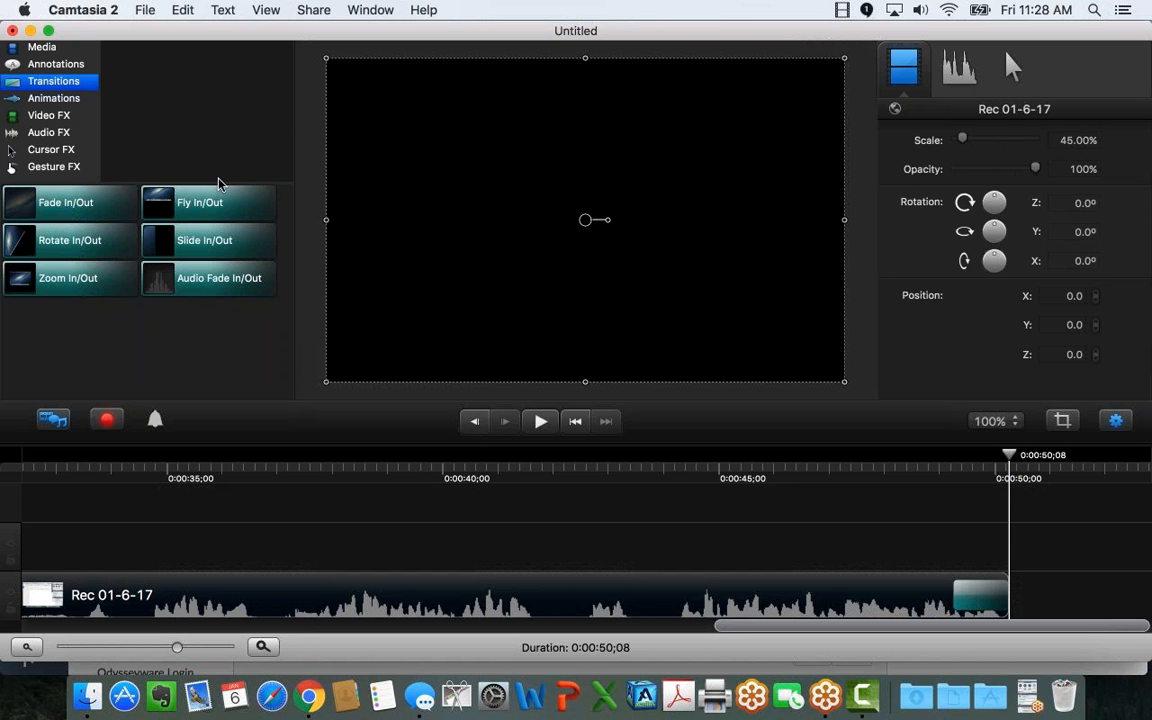
Step: Play the last Rec 01-6-17 clip from about 0:00:38 to check its cursor movement, and apply the Cursor Highlight effect to it
{"action": "left_click", "coordinate": [52, 149]}
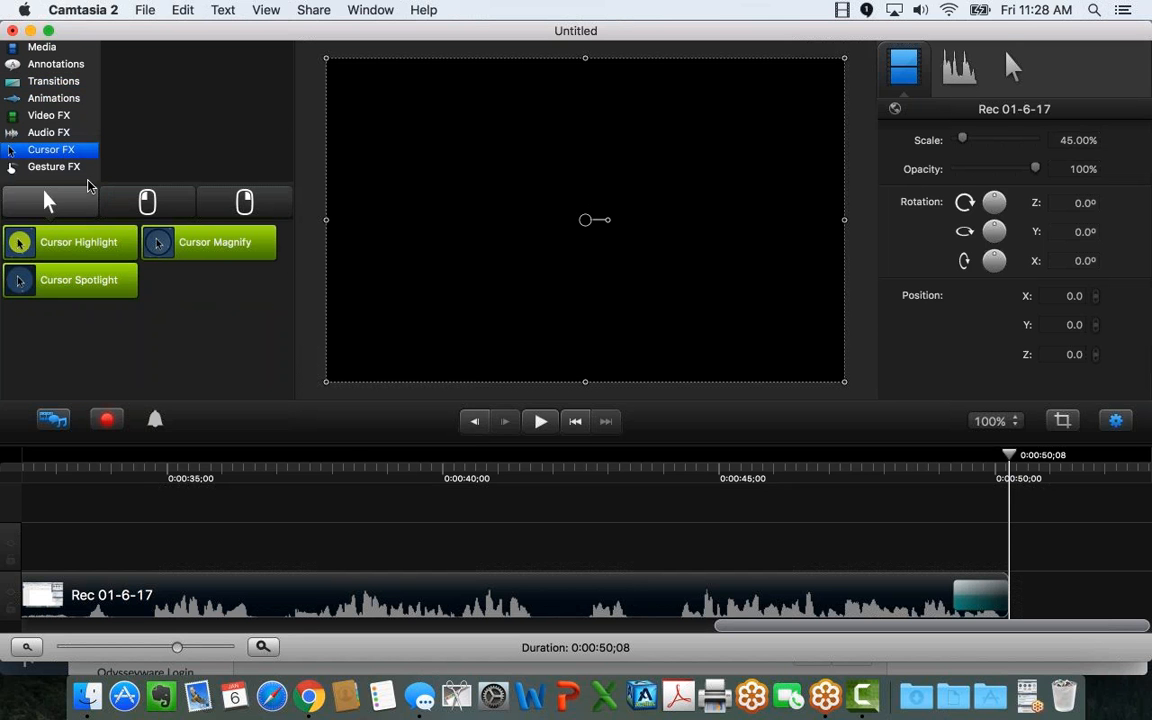
{"action": "left_click", "coordinate": [349, 464]}
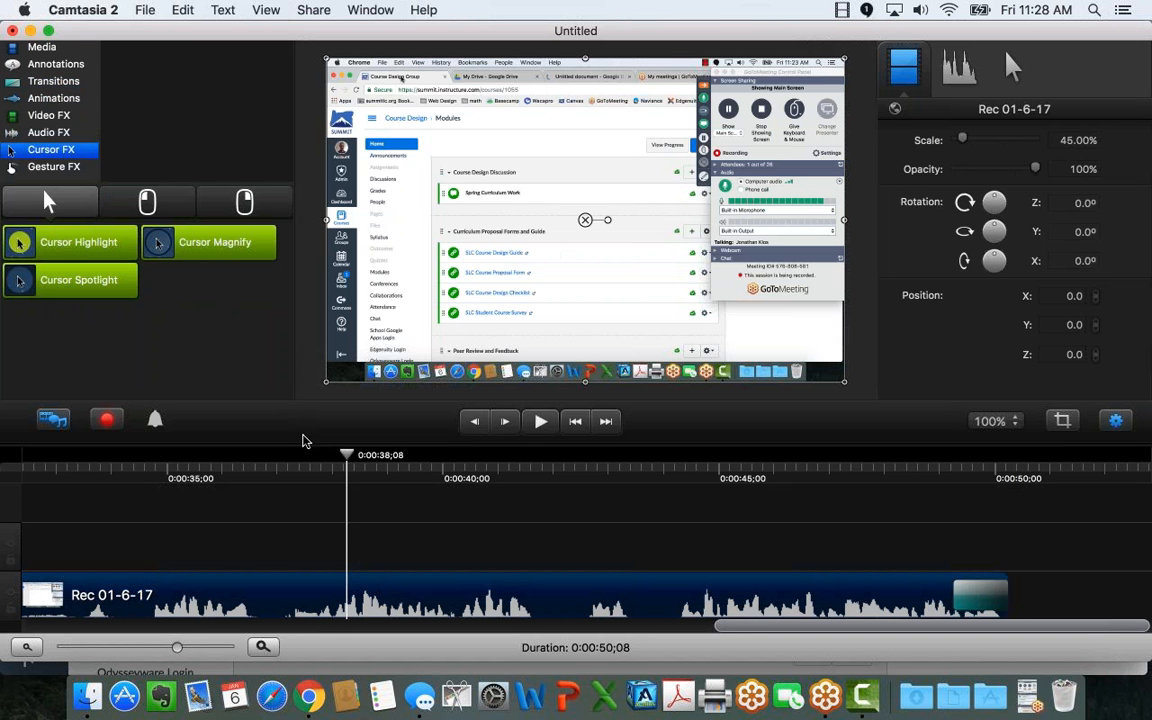
{"action": "key", "text": "space"}
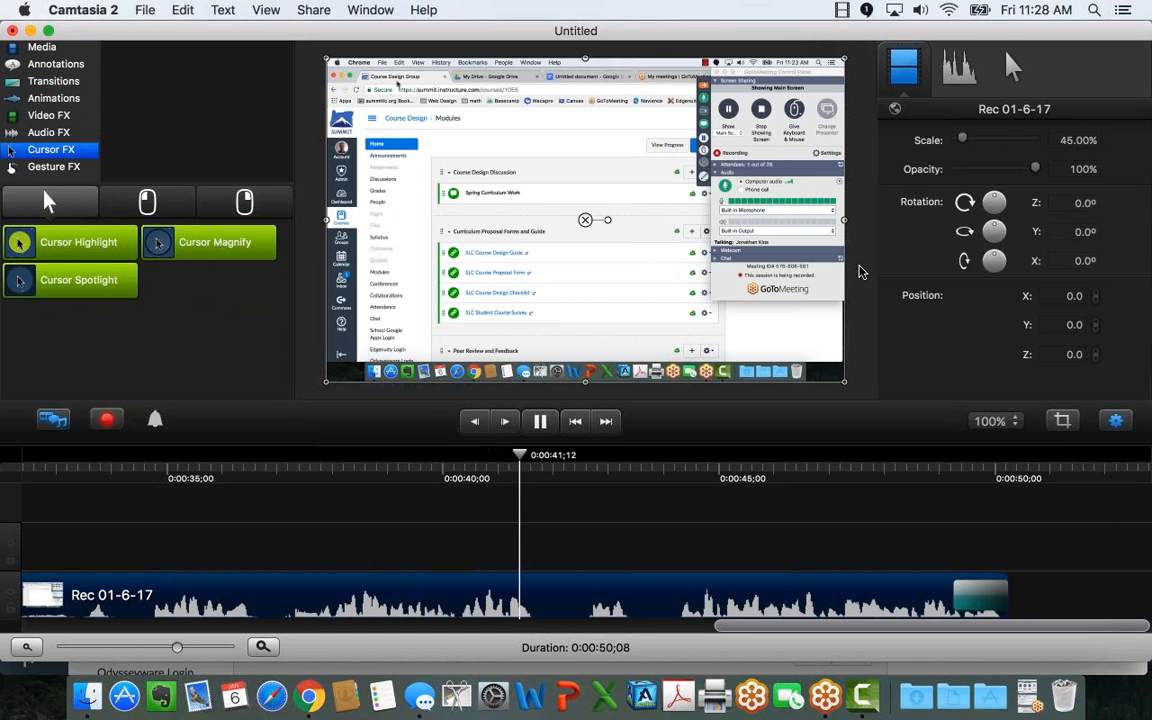
{"action": "key", "text": "space"}
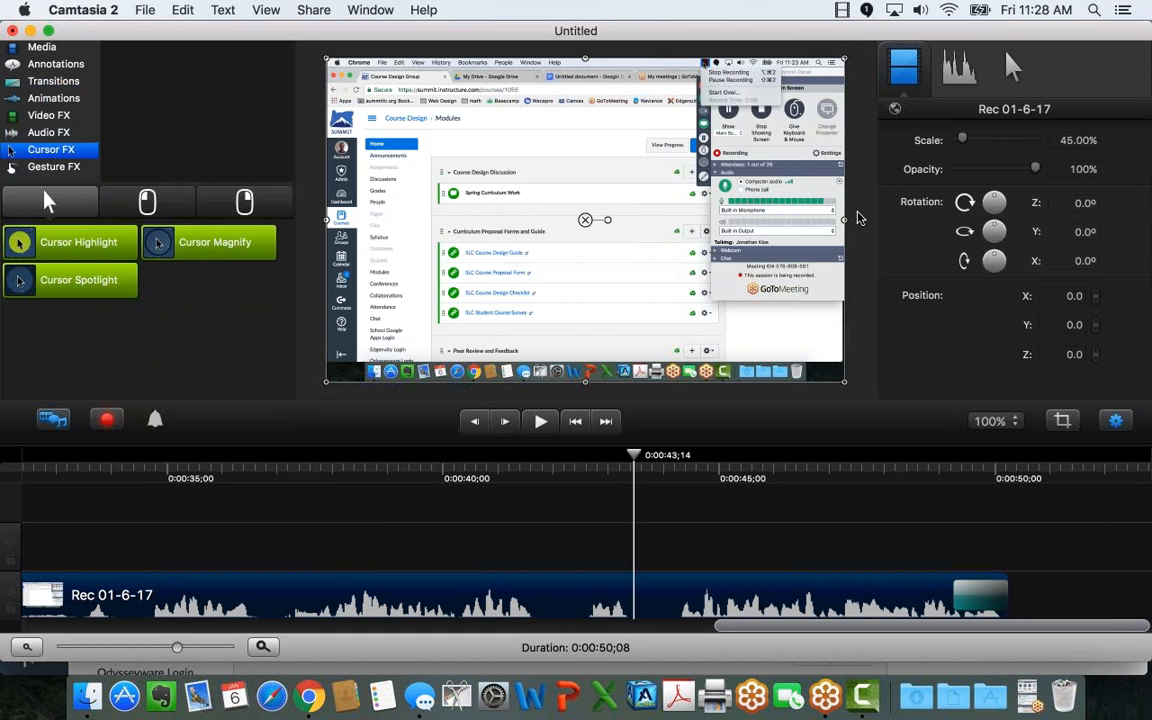
{"action": "left_click", "coordinate": [857, 218]}
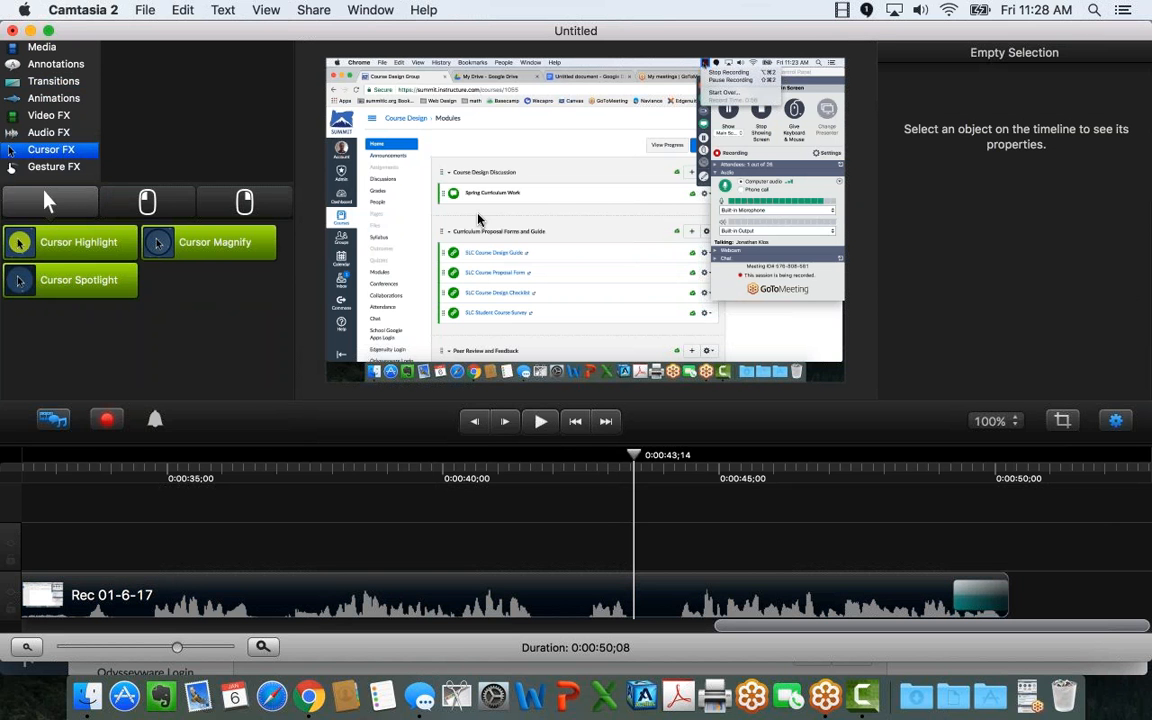
{"action": "left_click_drag", "start_coordinate": [78, 242], "coordinate": [282, 600]}
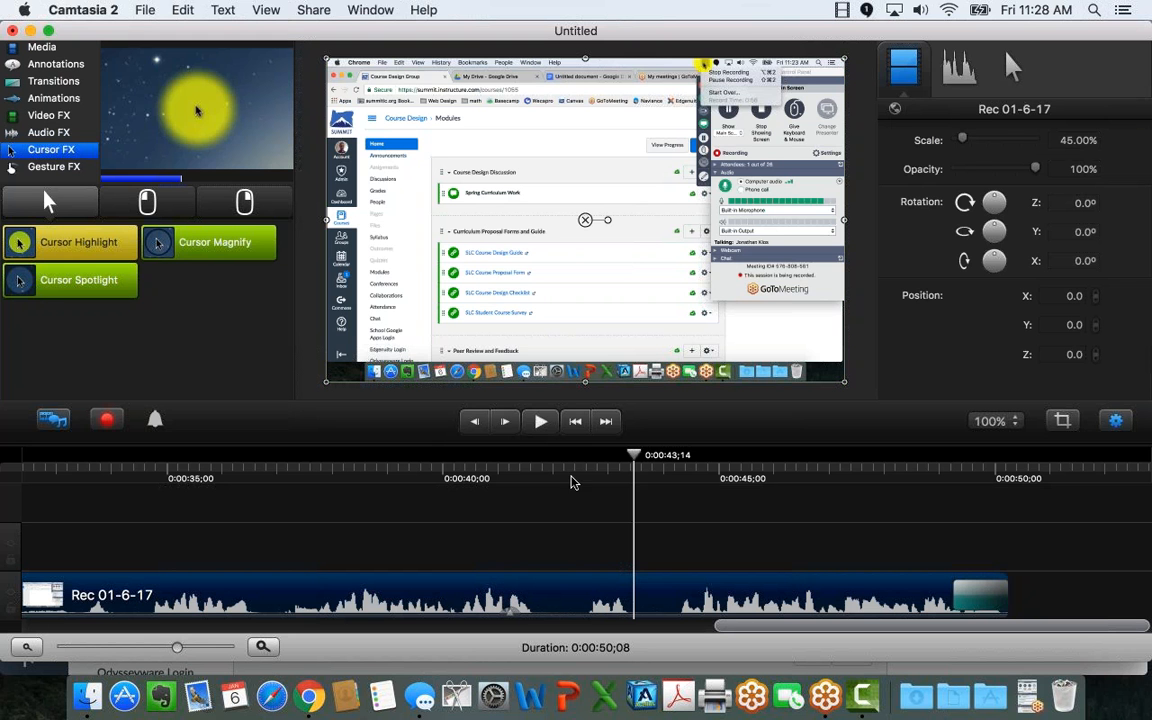
Step: Scale the clip's cursor to 168% and set the Cursor Highlight size to 85
{"action": "left_click", "coordinate": [978, 74]}
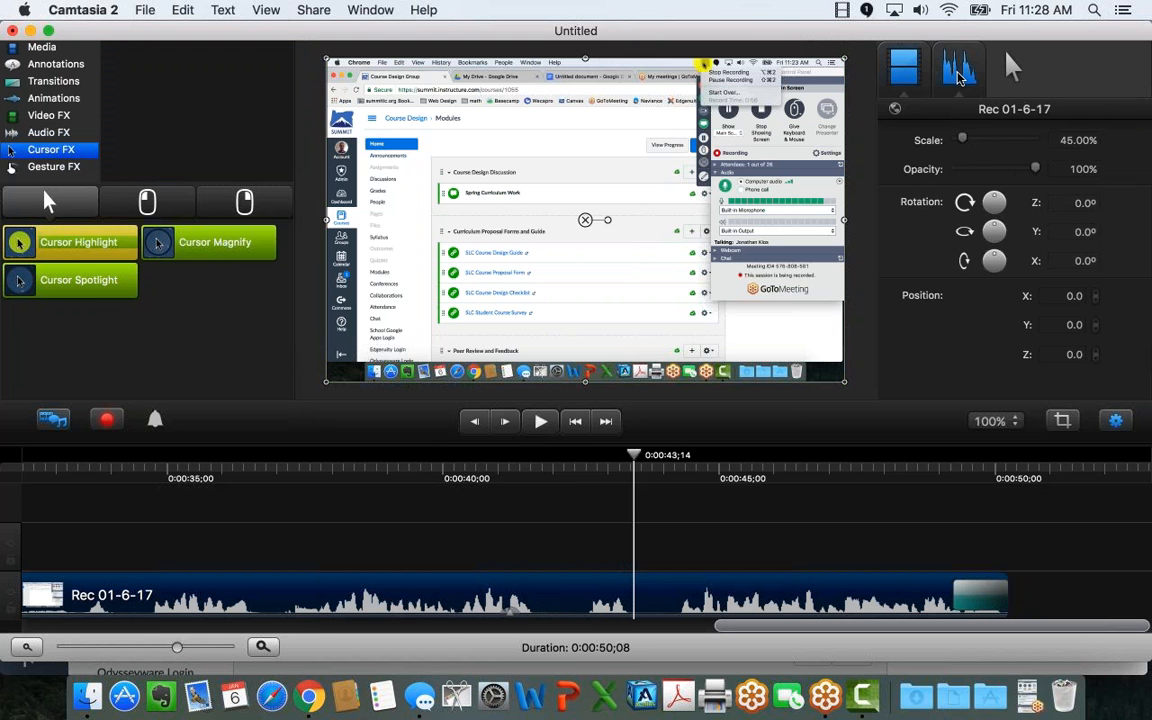
{"action": "left_click", "coordinate": [1012, 67]}
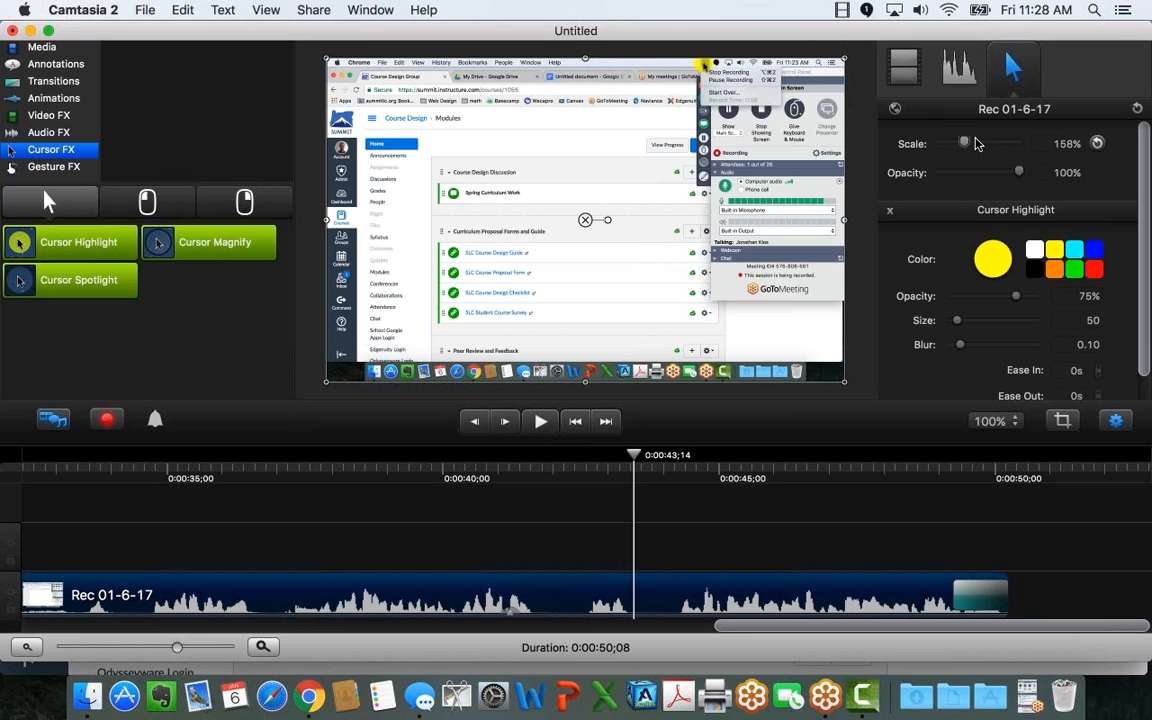
{"action": "mouse_move", "coordinate": [955, 143]}
{"action": "left_mouse_down"}
{"action": "mouse_move", "coordinate": [978, 143]}
{"action": "mouse_move", "coordinate": [955, 143]}
{"action": "mouse_move", "coordinate": [977, 143]}
{"action": "mouse_move", "coordinate": [955, 143]}
{"action": "mouse_move", "coordinate": [966, 143]}
{"action": "left_mouse_up"}
{"action": "left_click_drag", "start_coordinate": [1017, 174], "coordinate": [987, 155]}
{"action": "mouse_move", "coordinate": [957, 320]}
{"action": "left_mouse_down"}
{"action": "mouse_move", "coordinate": [980, 323]}
{"action": "mouse_move", "coordinate": [956, 320]}
{"action": "left_mouse_up"}
Step: Play the clip from about 0:00:43 to 0:00:49 to preview the enlarged cursor and its highlight
{"action": "left_click", "coordinate": [540, 421]}
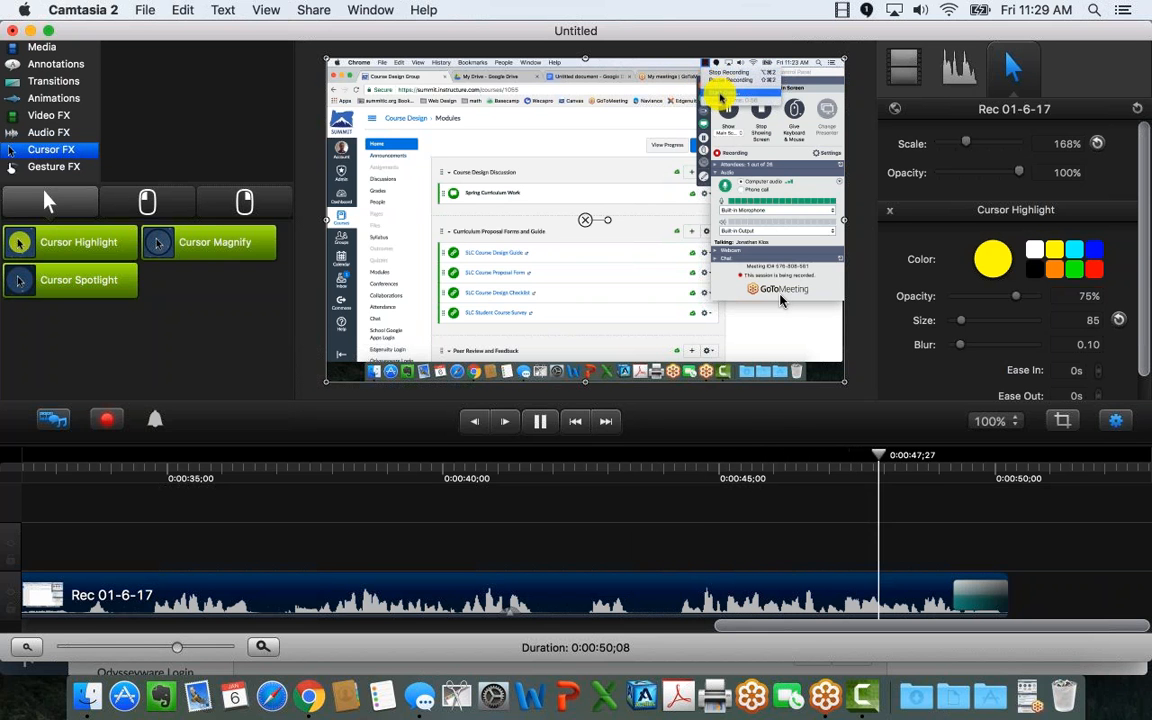
{"action": "key", "text": "space"}
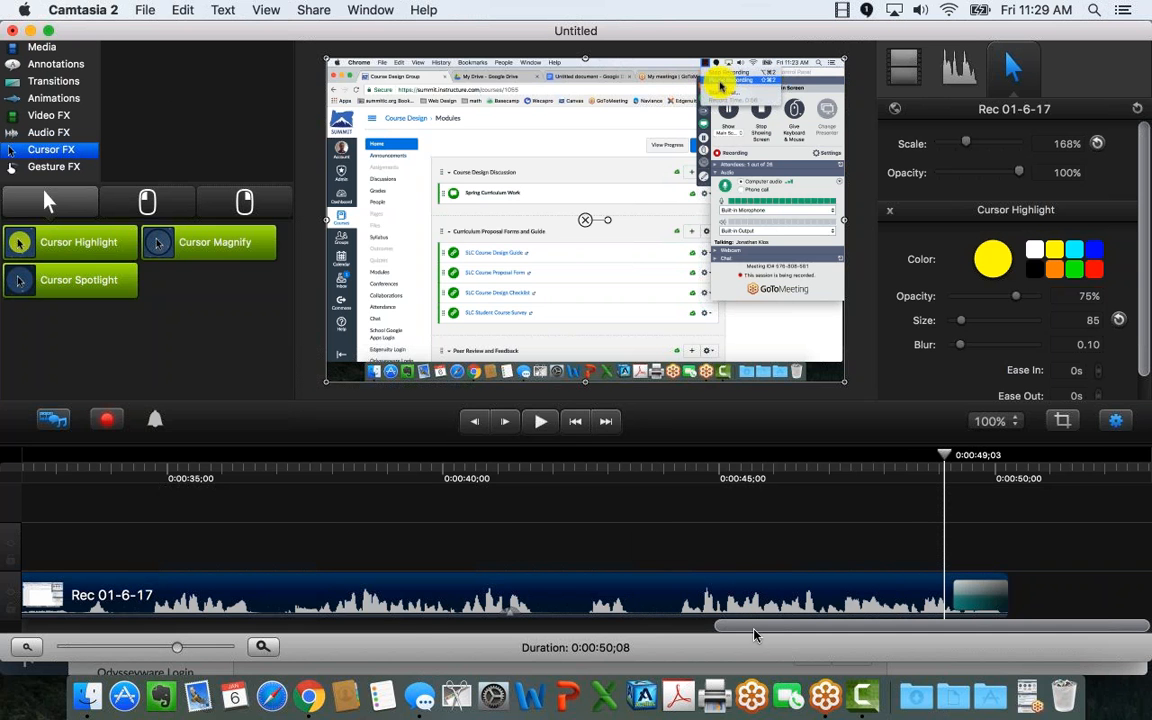
{"action": "scroll", "coordinate": [222, 598], "scroll_direction": "left", "scroll_amount": 10}
{"action": "scroll", "coordinate": [222, 598], "scroll_direction": "left", "scroll_amount": 5}
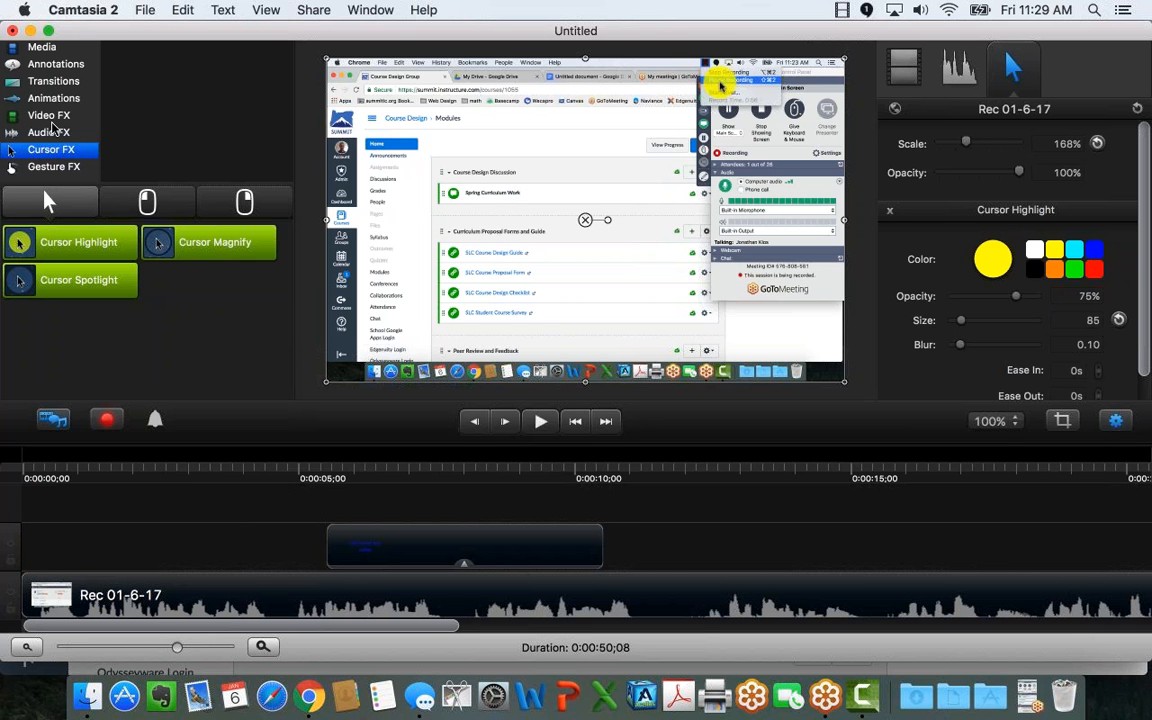
Step: Open the project's sharing and export options
{"action": "left_click", "coordinate": [314, 10]}
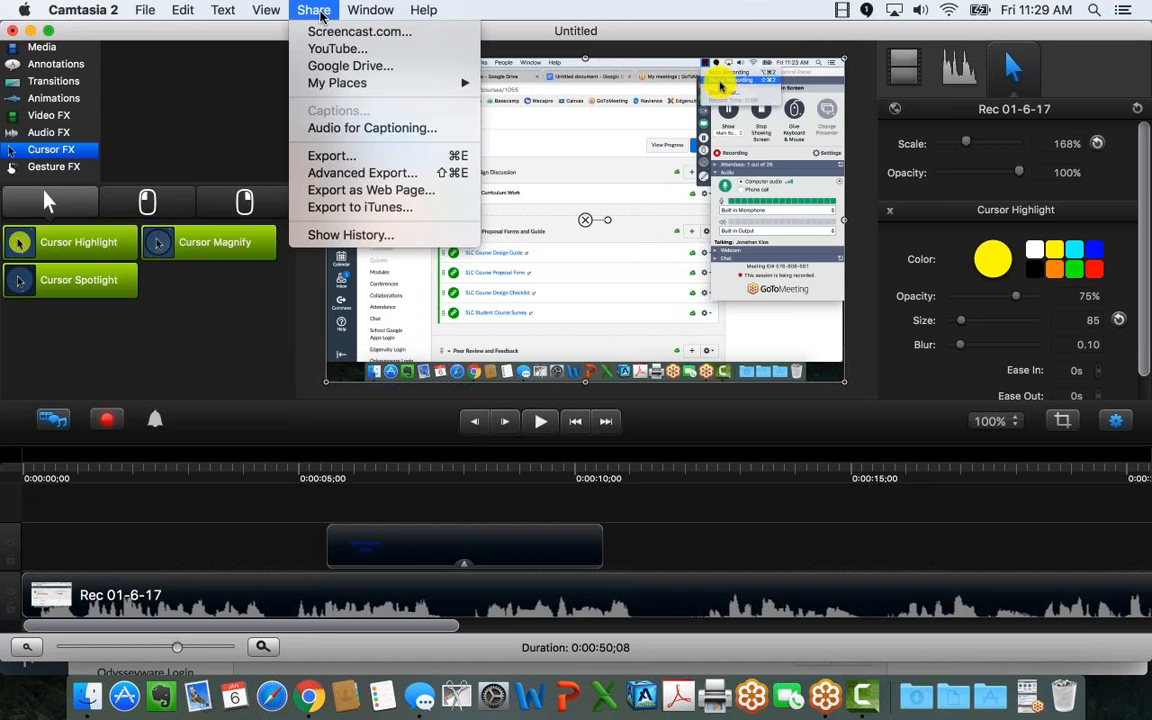
{"action": "mouse_move", "coordinate": [266, 10]}
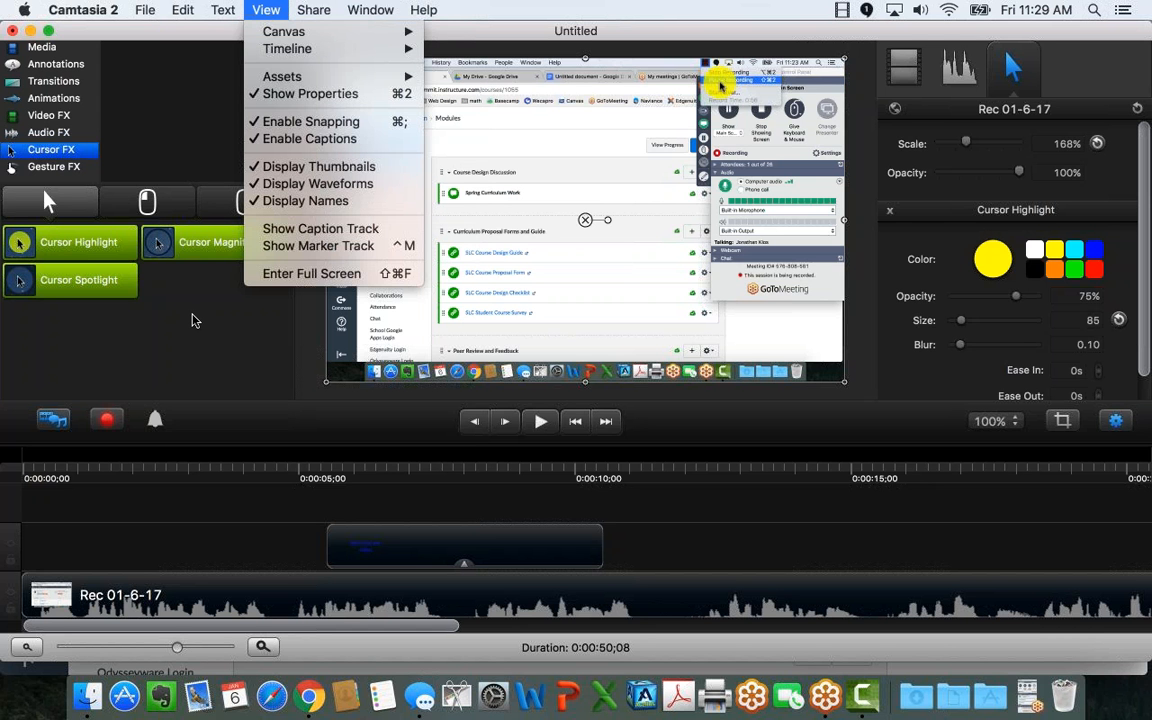
{"action": "mouse_move", "coordinate": [313, 9]}
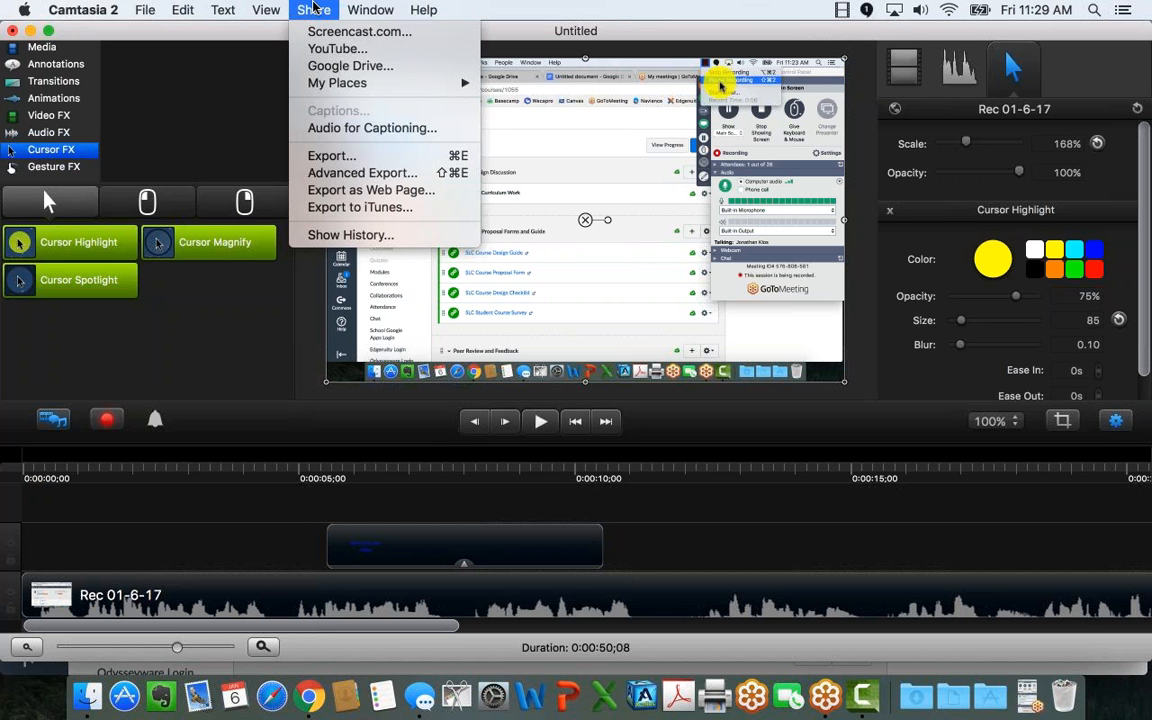